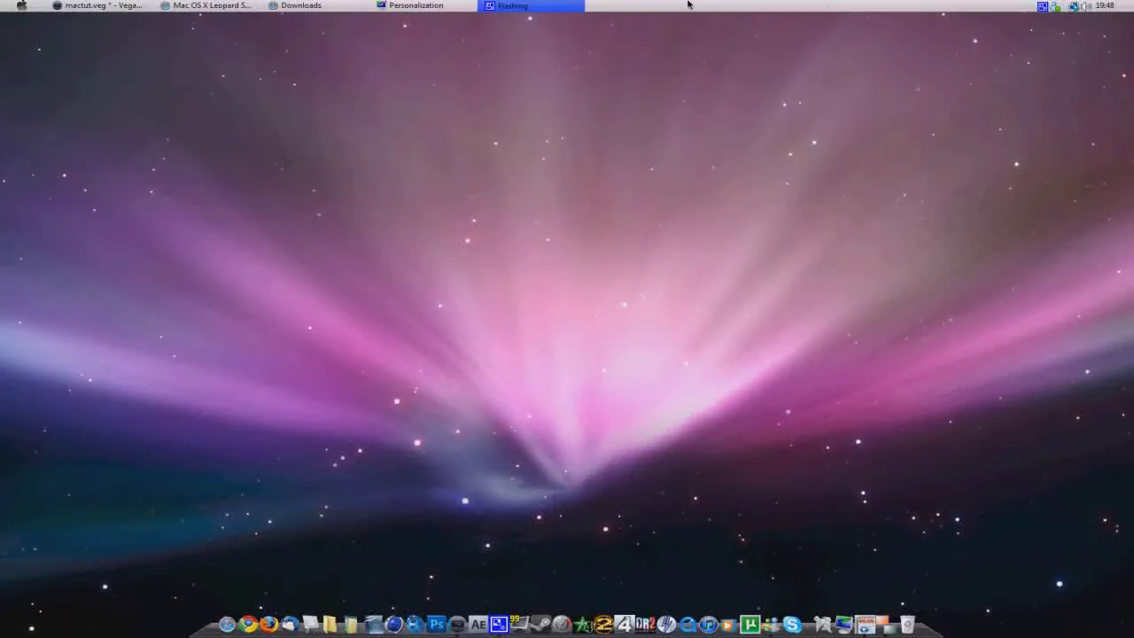
Step: Open the Computer window to view the drives and close it
{"action": "left_click", "coordinate": [310, 623]}
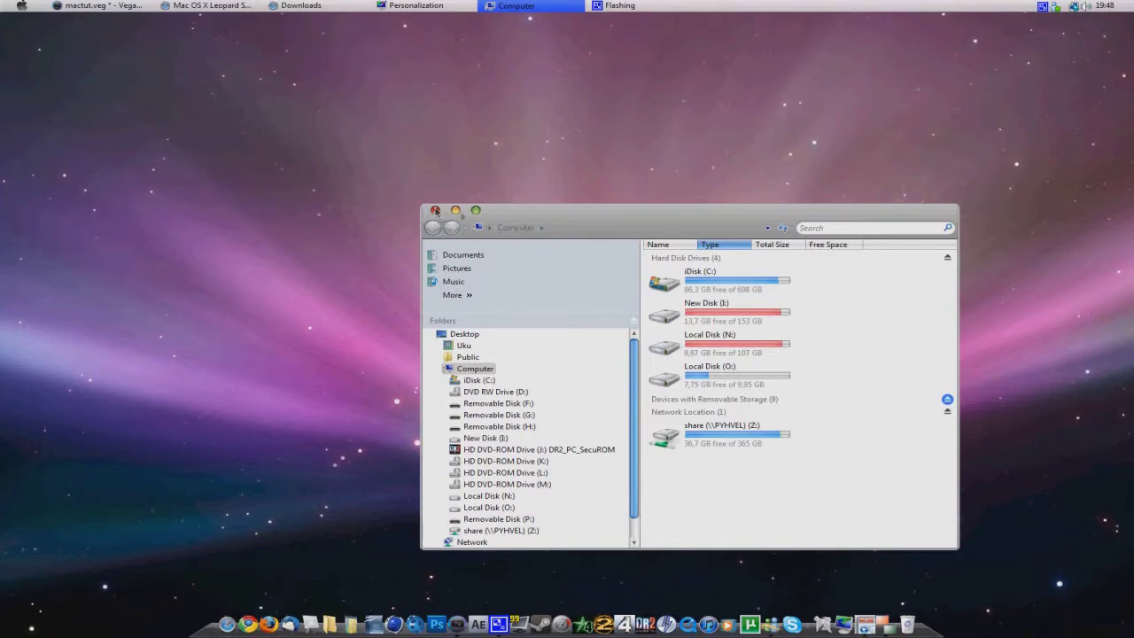
{"action": "left_click", "coordinate": [435, 210]}
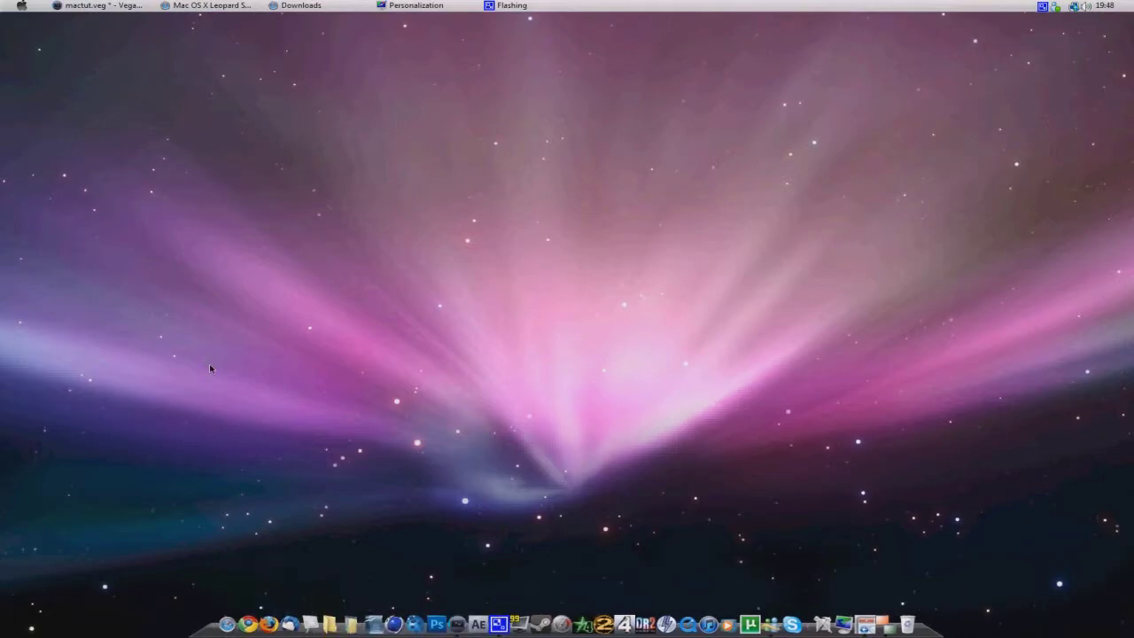
Step: Switch to the browser, show the RocketDock download page and the RocketDock-v1-2.3.5.exe installer among the downloads, and return to the desktop
{"action": "left_click", "coordinate": [209, 6]}
{"action": "left_click", "coordinate": [191, 68]}
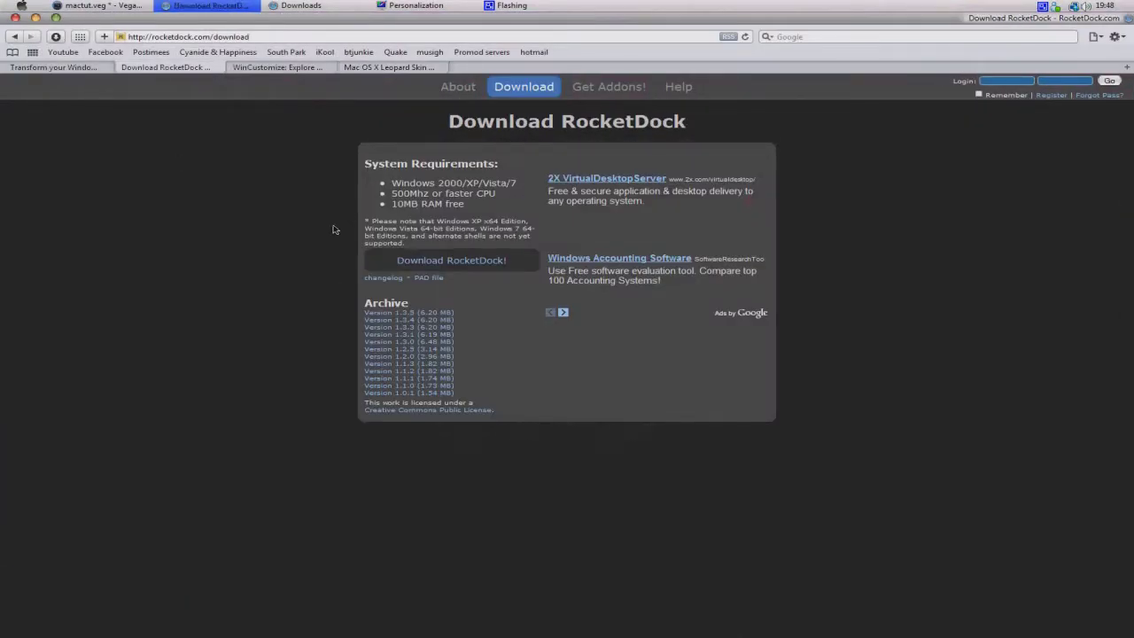
{"action": "left_click", "coordinate": [400, 269]}
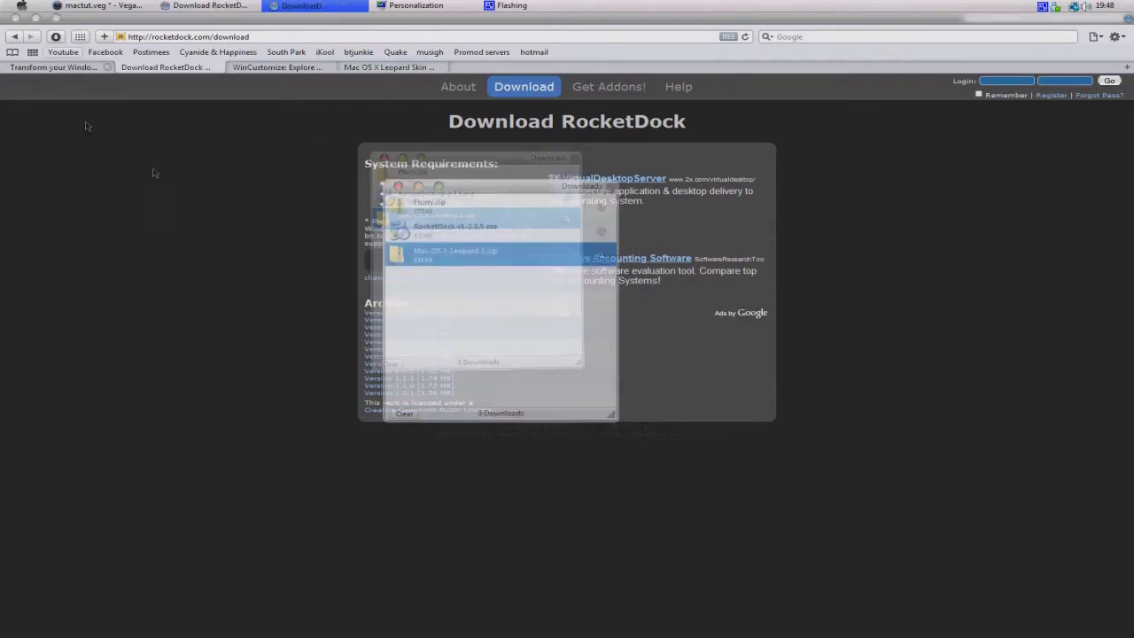
{"action": "left_click", "coordinate": [475, 234]}
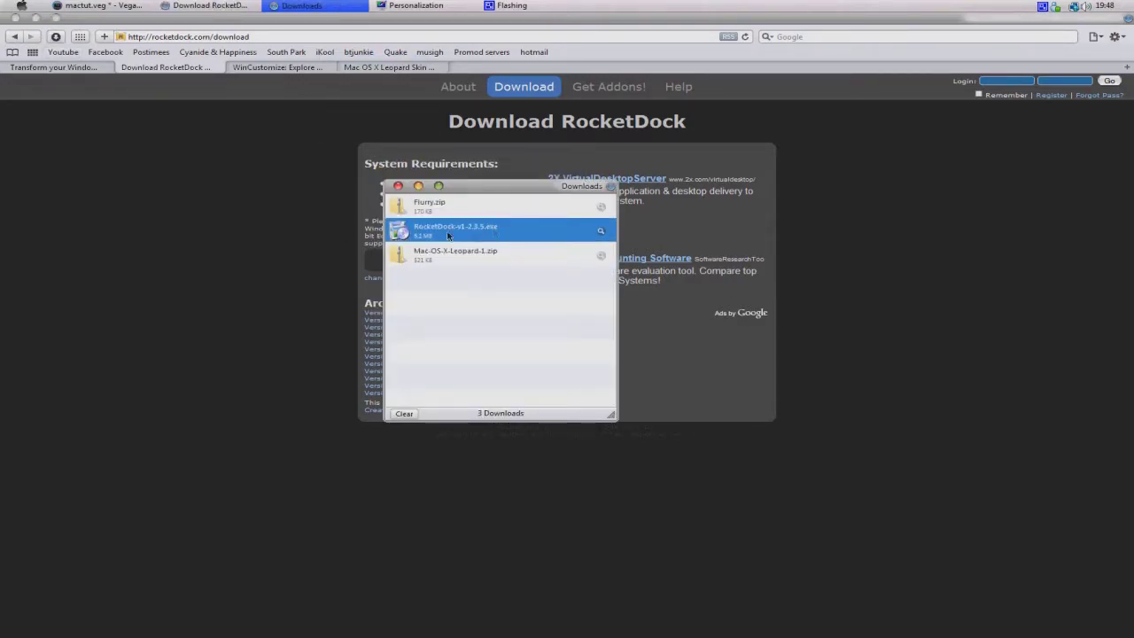
{"action": "left_click", "coordinate": [439, 187]}
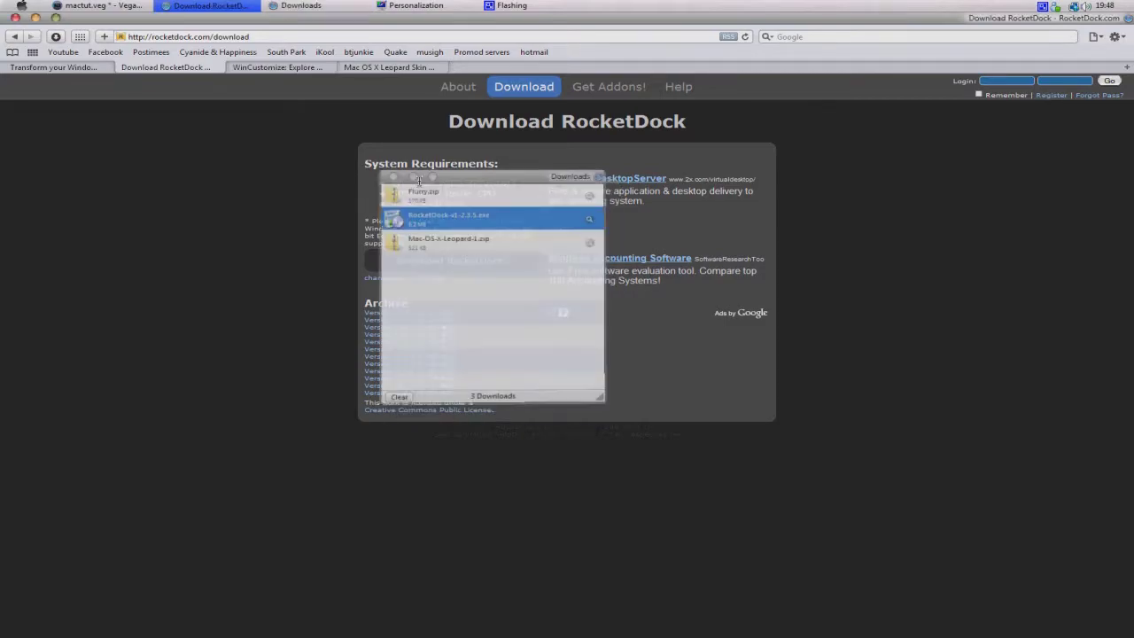
{"action": "left_click", "coordinate": [56, 18]}
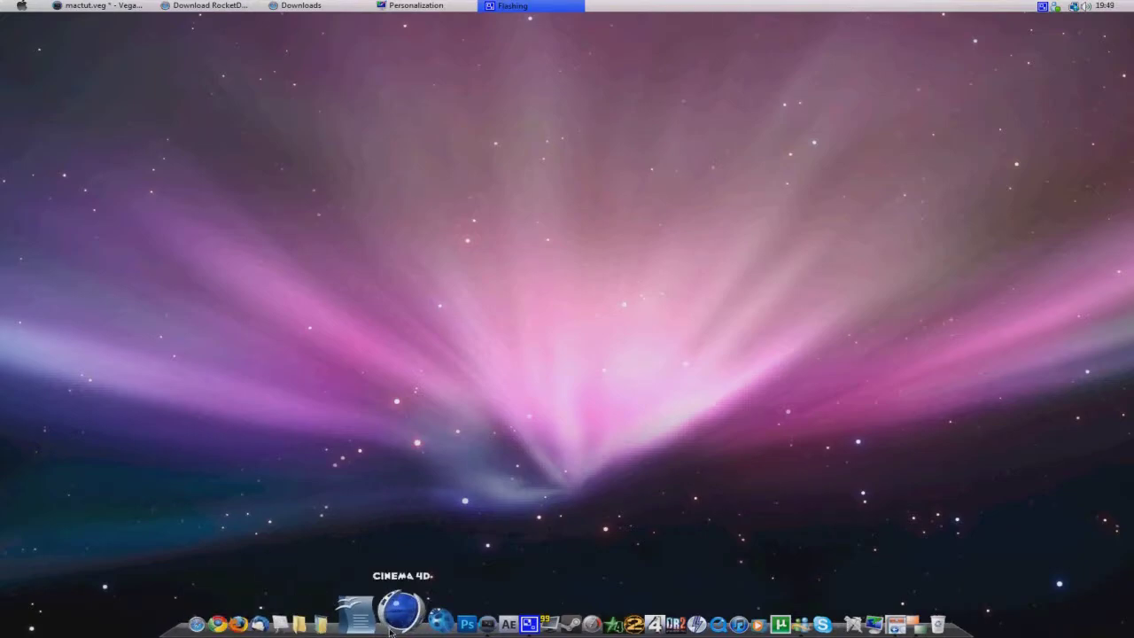
Step: Examine the dock's context options, including its screen position choices, and dismiss them without changing anything
{"action": "right_click", "coordinate": [390, 631]}
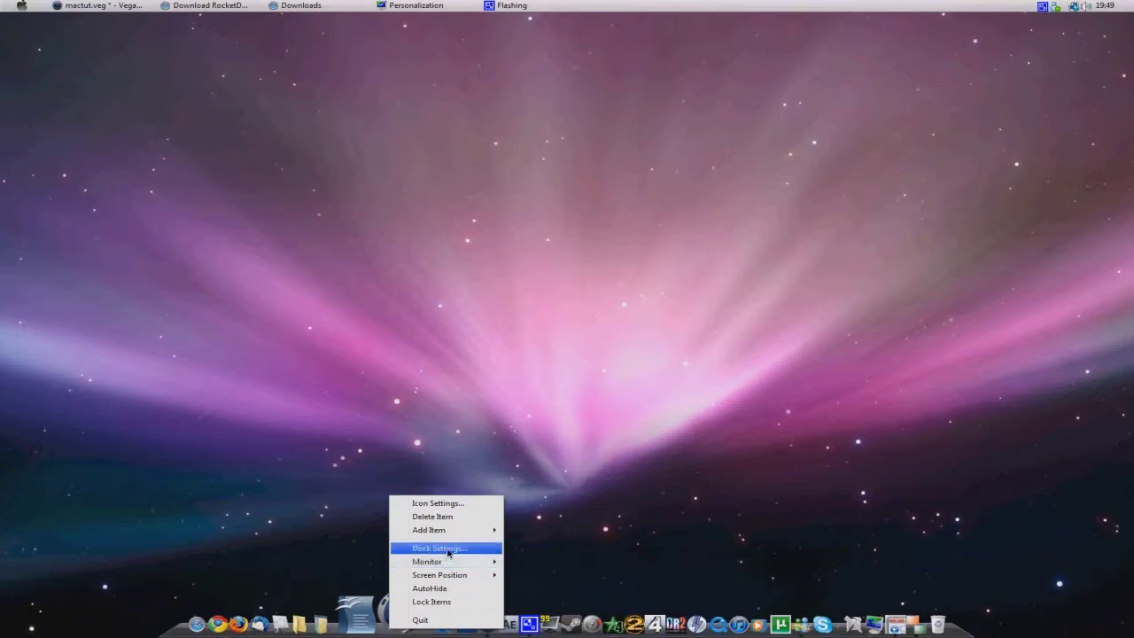
{"action": "left_click", "coordinate": [215, 519]}
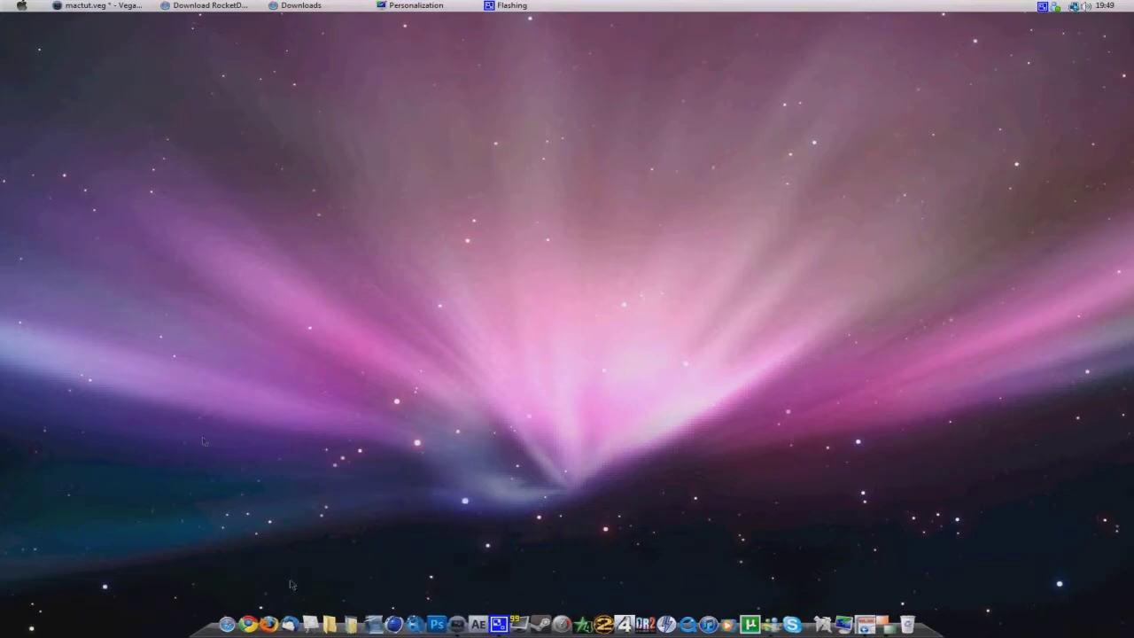
{"action": "right_click", "coordinate": [323, 621]}
{"action": "left_click", "coordinate": [229, 618]}
{"action": "right_click", "coordinate": [243, 610]}
{"action": "mouse_move", "coordinate": [318, 578]}
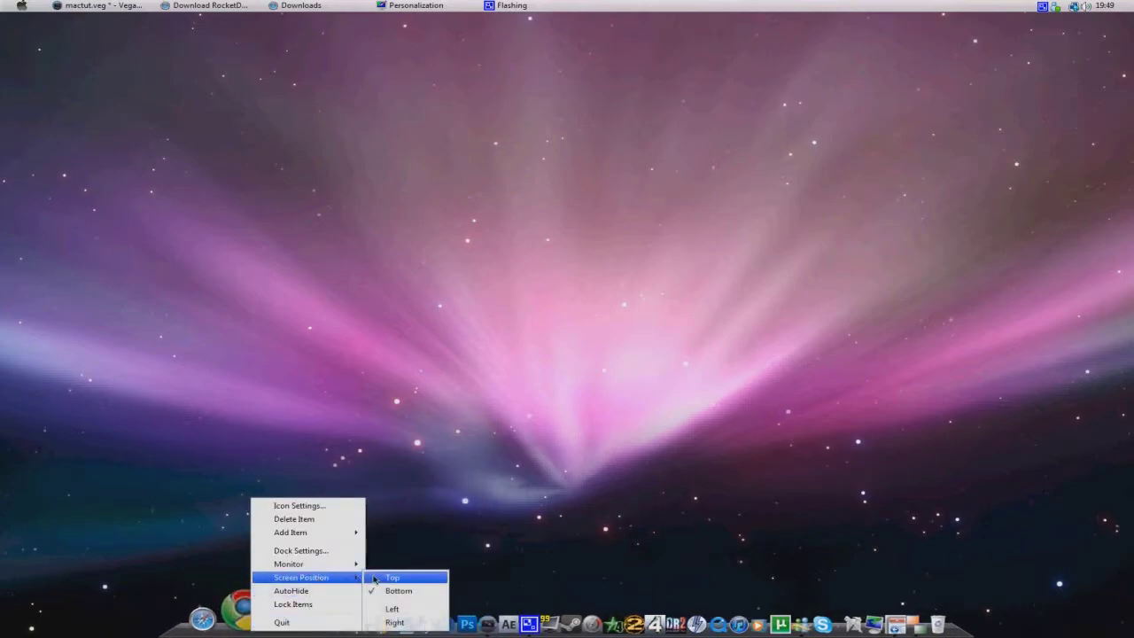
{"action": "left_click", "coordinate": [246, 263]}
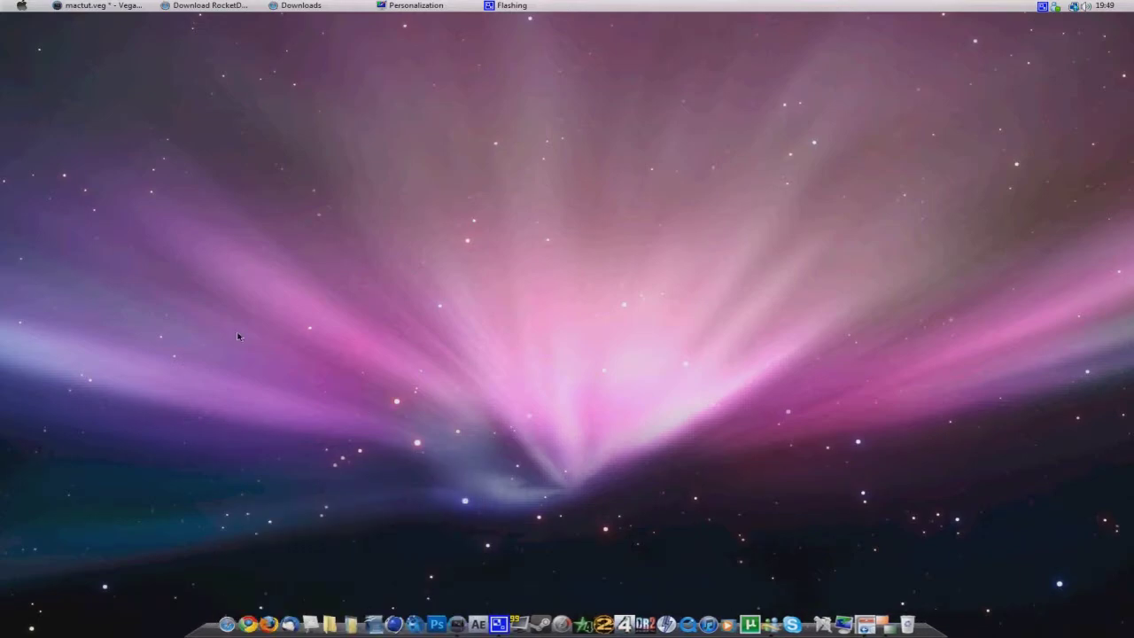
Step: Switch to the browser's Mac OS X Leopard Skin page and open the downloaded Mac-OS-X-Leopard-1.zip archive
{"action": "left_click", "coordinate": [202, 4]}
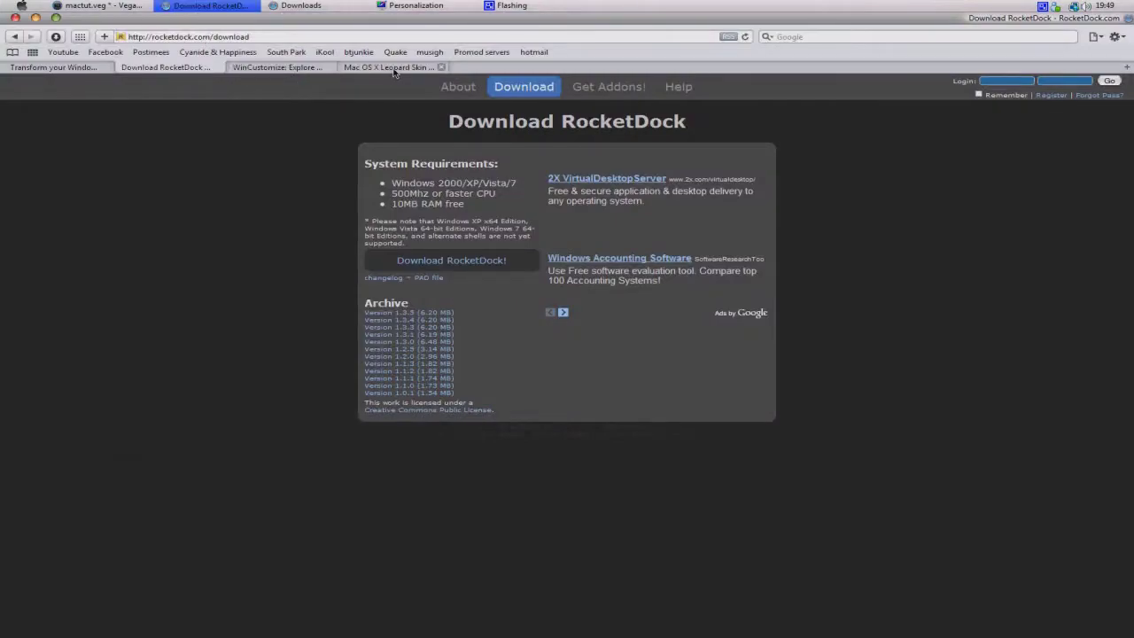
{"action": "left_click", "coordinate": [390, 68]}
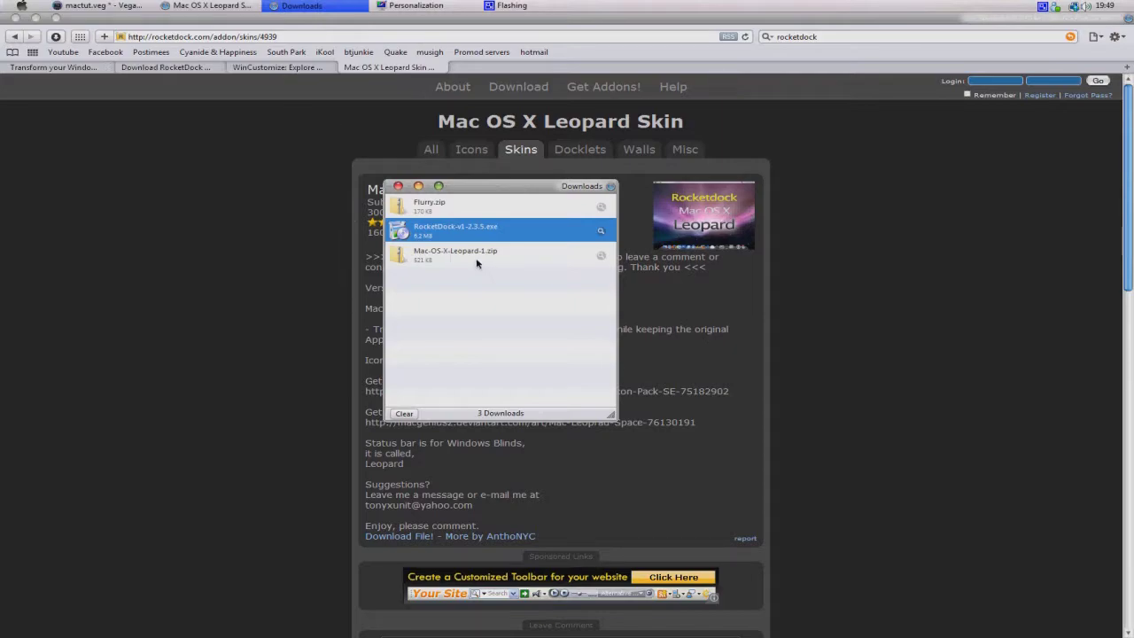
{"action": "double_click", "coordinate": [477, 254]}
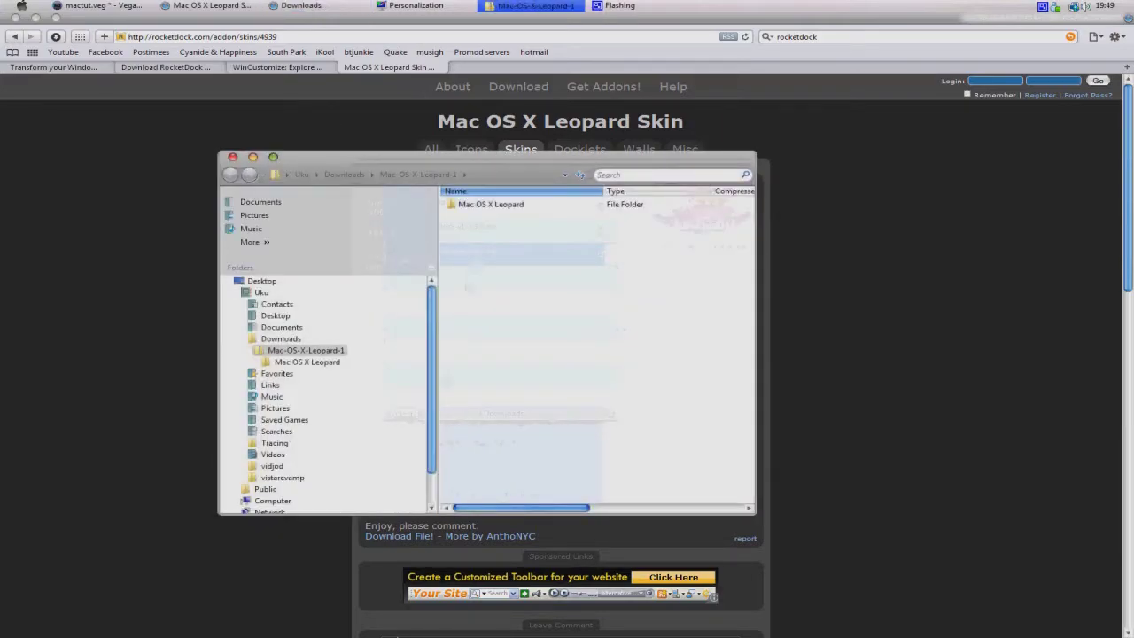
Step: Open a second file window at the Program Files\RocketDock\Skins folder on iDisk (C:)
{"action": "mouse_move", "coordinate": [363, 635]}
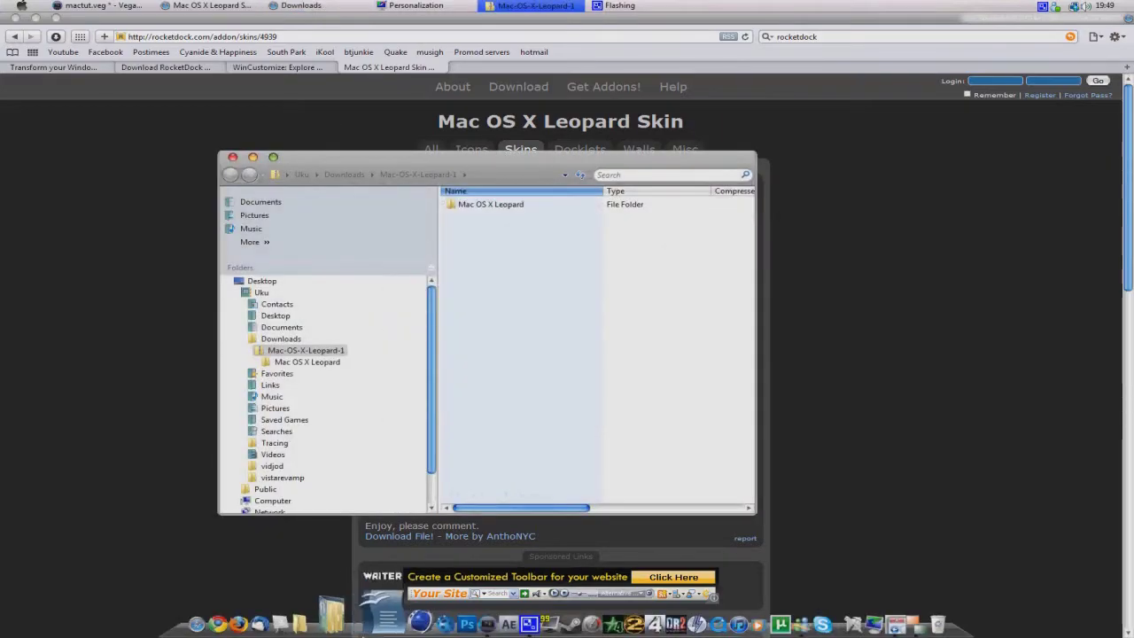
{"action": "left_click", "coordinate": [316, 625]}
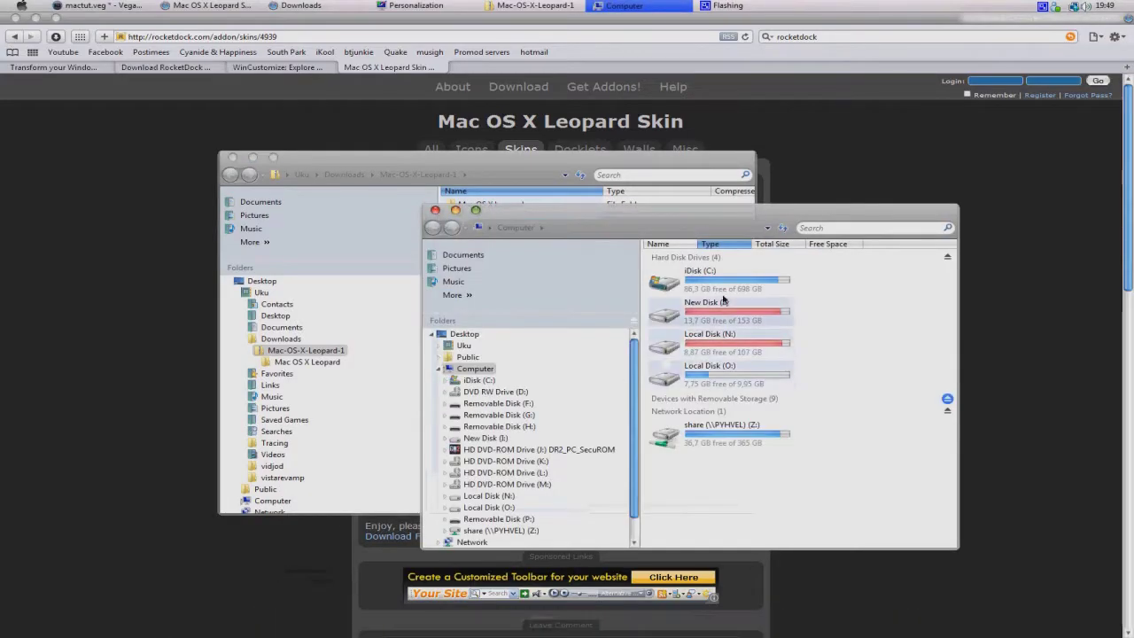
{"action": "double_click", "coordinate": [739, 285]}
{"action": "double_click", "coordinate": [701, 327]}
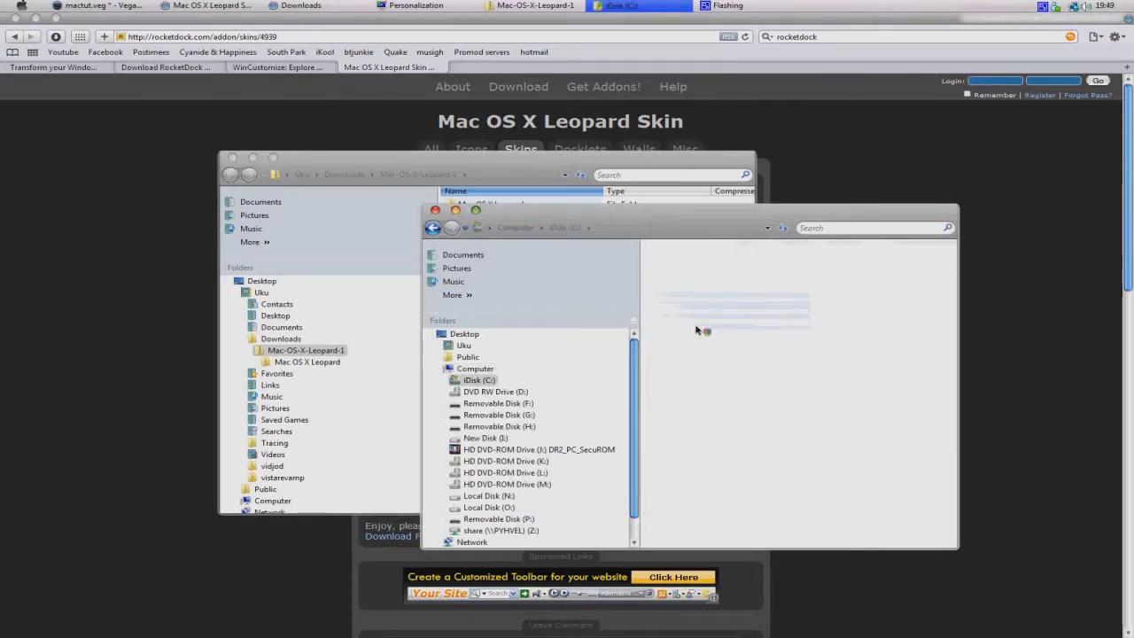
{"action": "scroll", "coordinate": [696, 330], "scroll_direction": "down", "scroll_amount": 15}
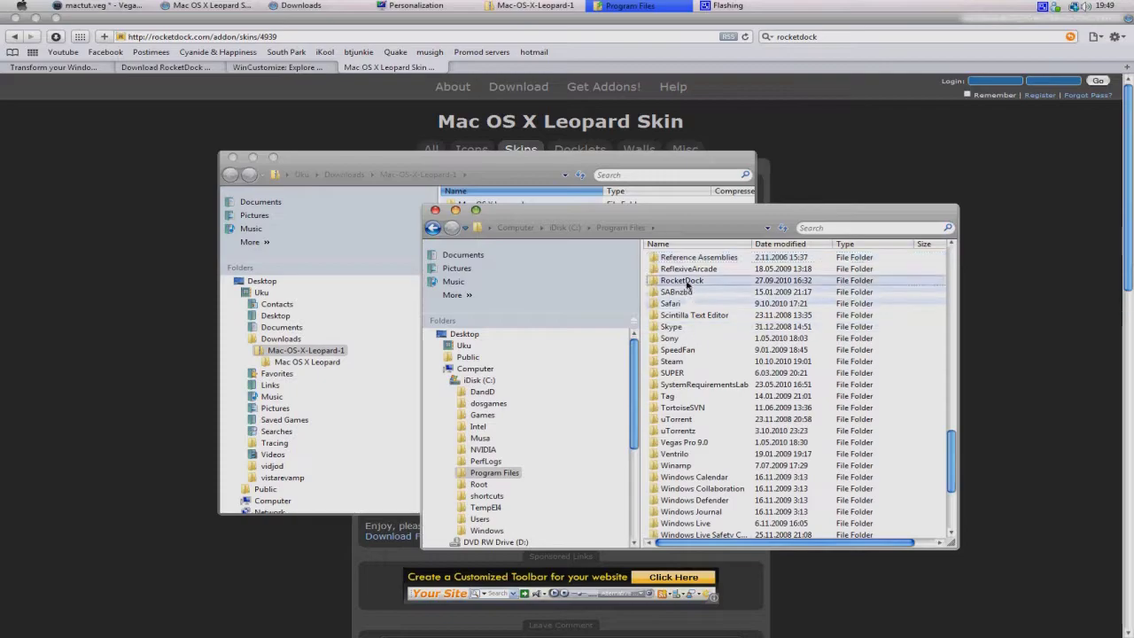
{"action": "double_click", "coordinate": [687, 282]}
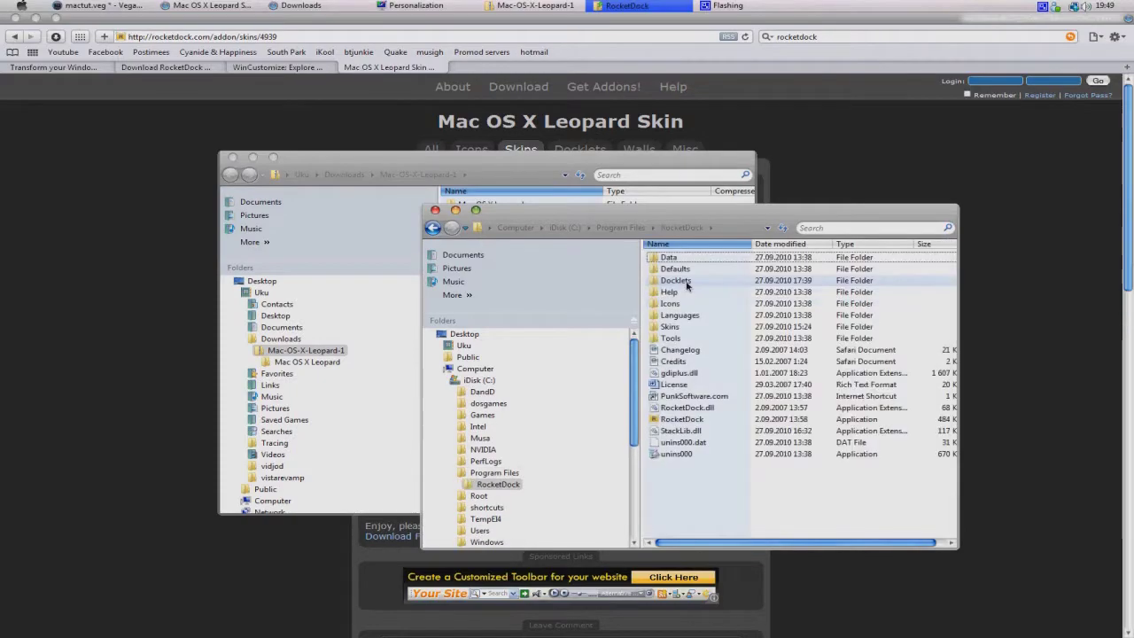
{"action": "double_click", "coordinate": [683, 331]}
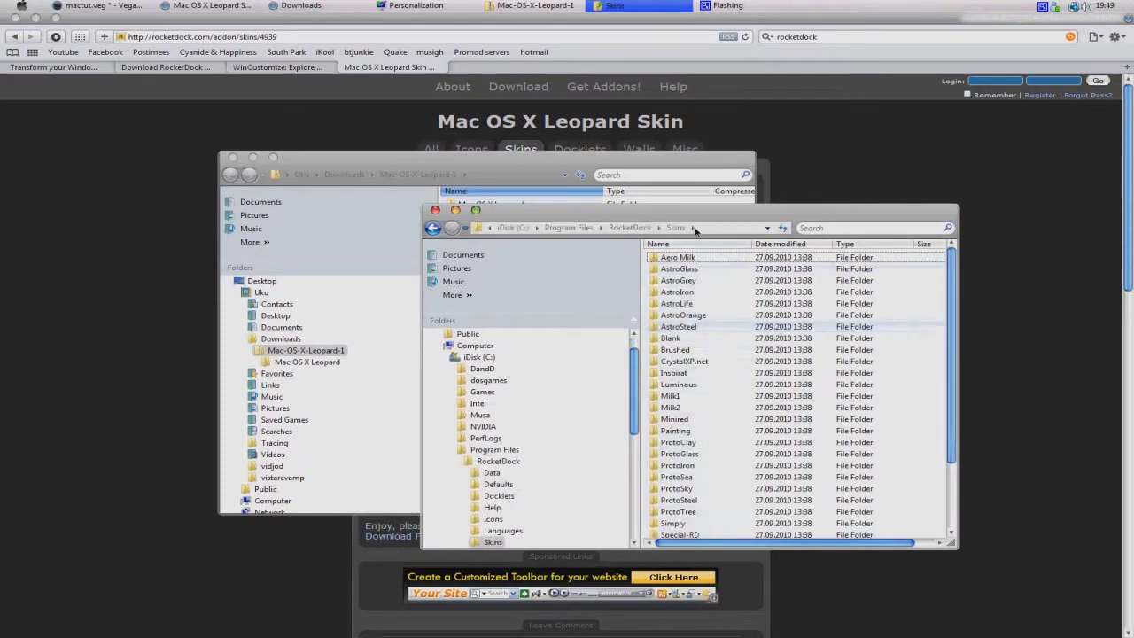
Step: Try to copy the Mac OS X Leopard folder from the archive window into the RocketDock Skins folder
{"action": "left_click_drag", "start_coordinate": [688, 225], "coordinate": [564, 270]}
{"action": "key", "text": "ctrl+v"}
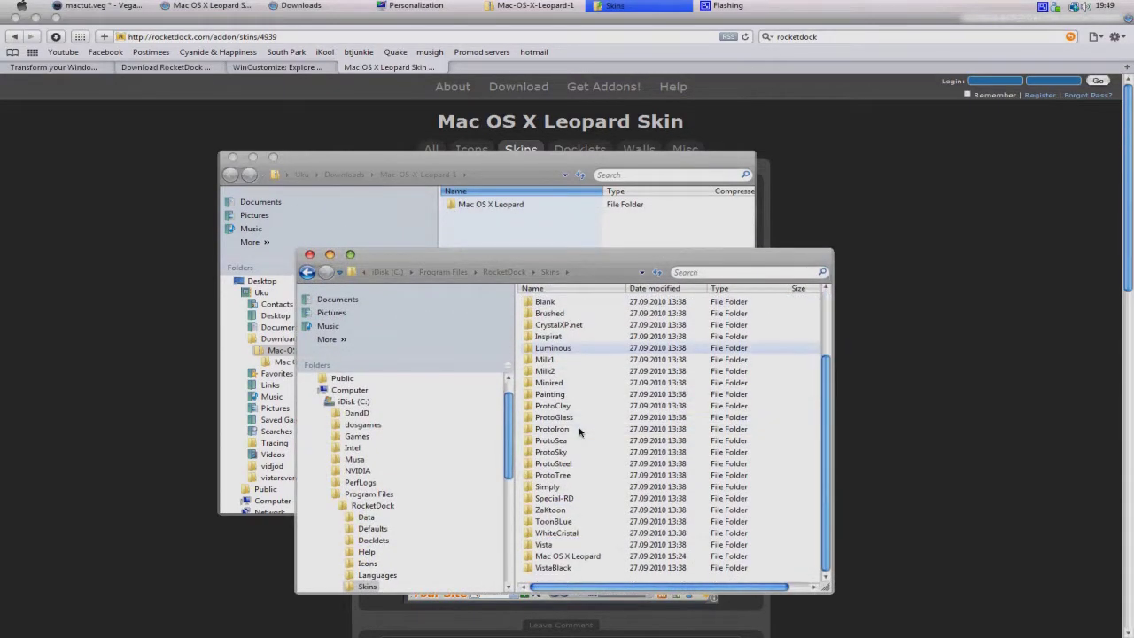
{"action": "left_click_drag", "start_coordinate": [496, 205], "coordinate": [526, 223]}
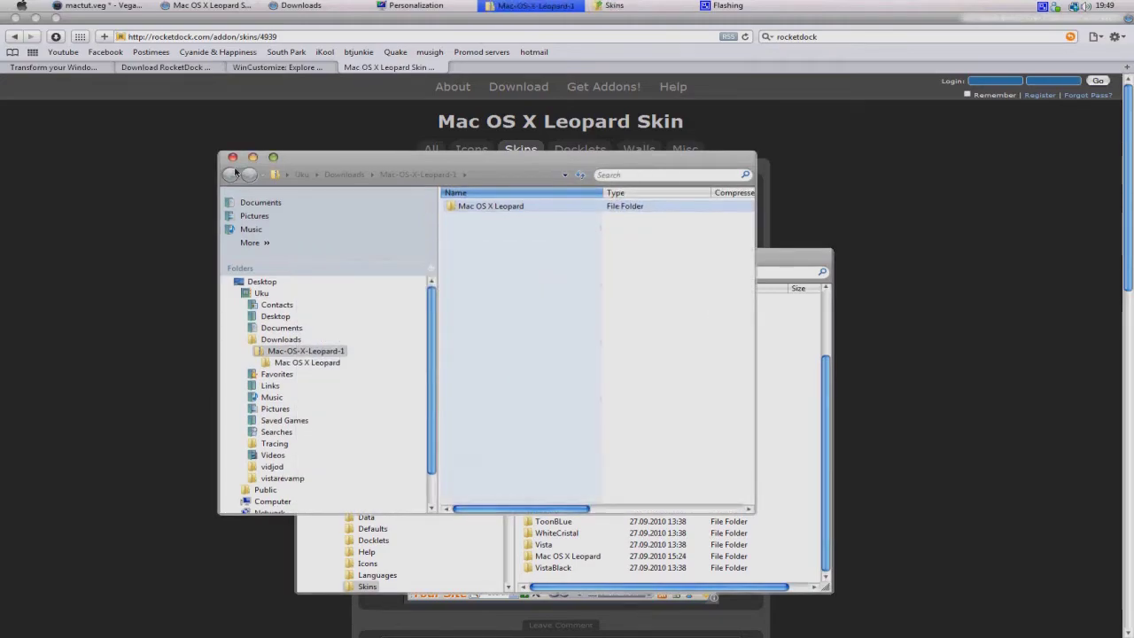
Step: Close the archive and Skins windows and minimize the browser and its downloads window
{"action": "key", "text": "alt+F4"}
{"action": "left_click", "coordinate": [310, 255]}
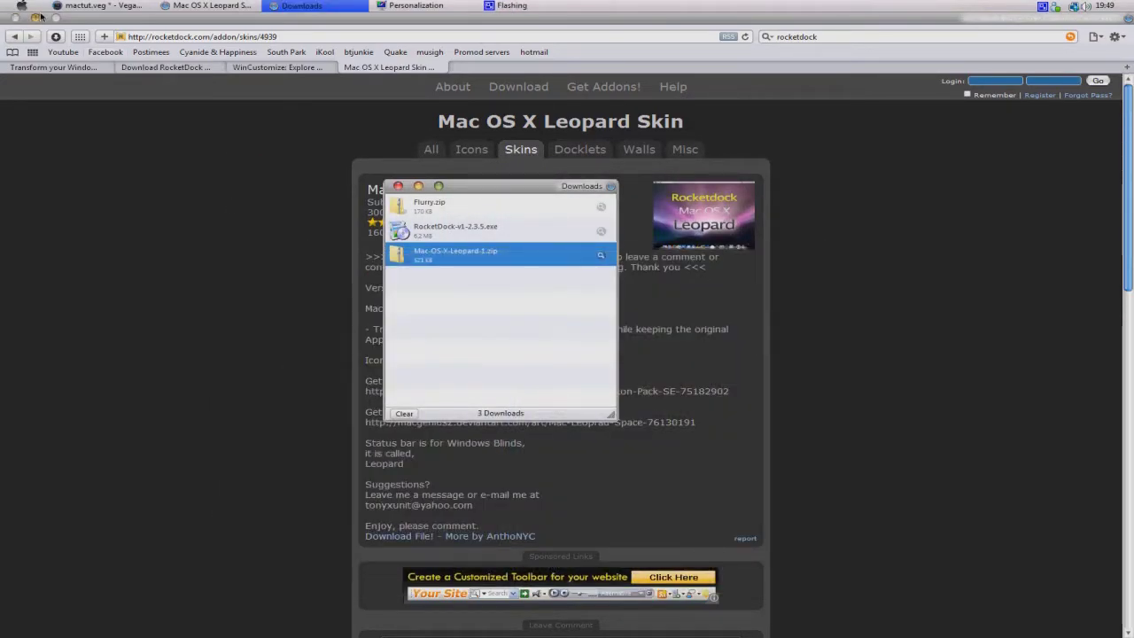
{"action": "left_click", "coordinate": [39, 17]}
{"action": "left_click", "coordinate": [418, 186]}
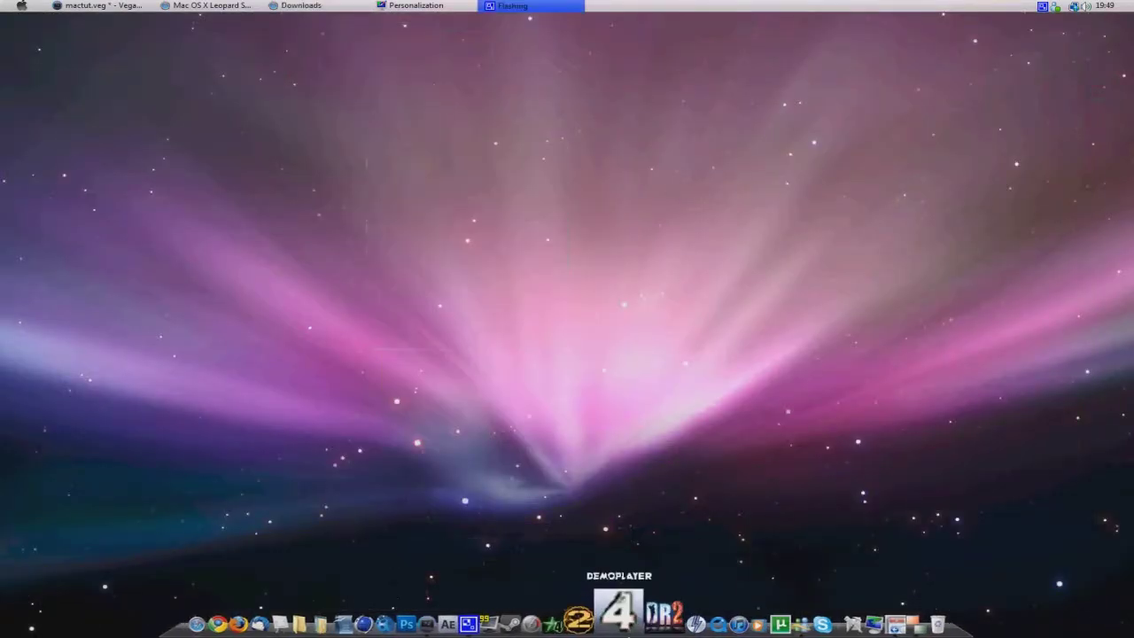
Step: Open the dock settings and review the General, Icons and Position options
{"action": "right_click", "coordinate": [624, 613]}
{"action": "left_click", "coordinate": [684, 570]}
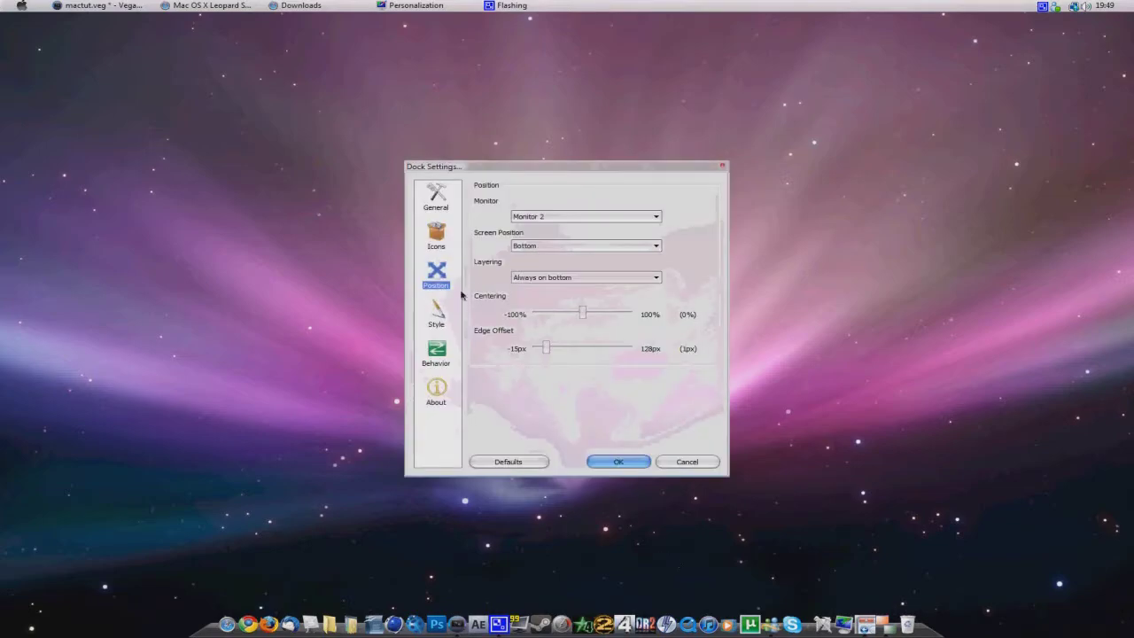
{"action": "left_click", "coordinate": [438, 207]}
{"action": "left_click", "coordinate": [434, 229]}
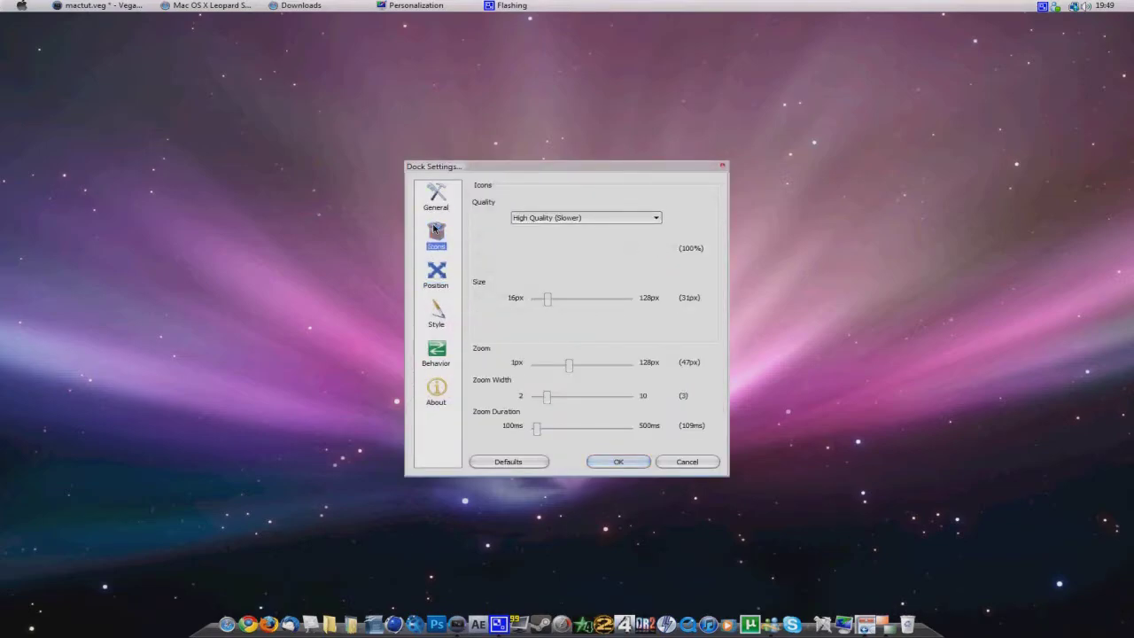
{"action": "left_click", "coordinate": [435, 267]}
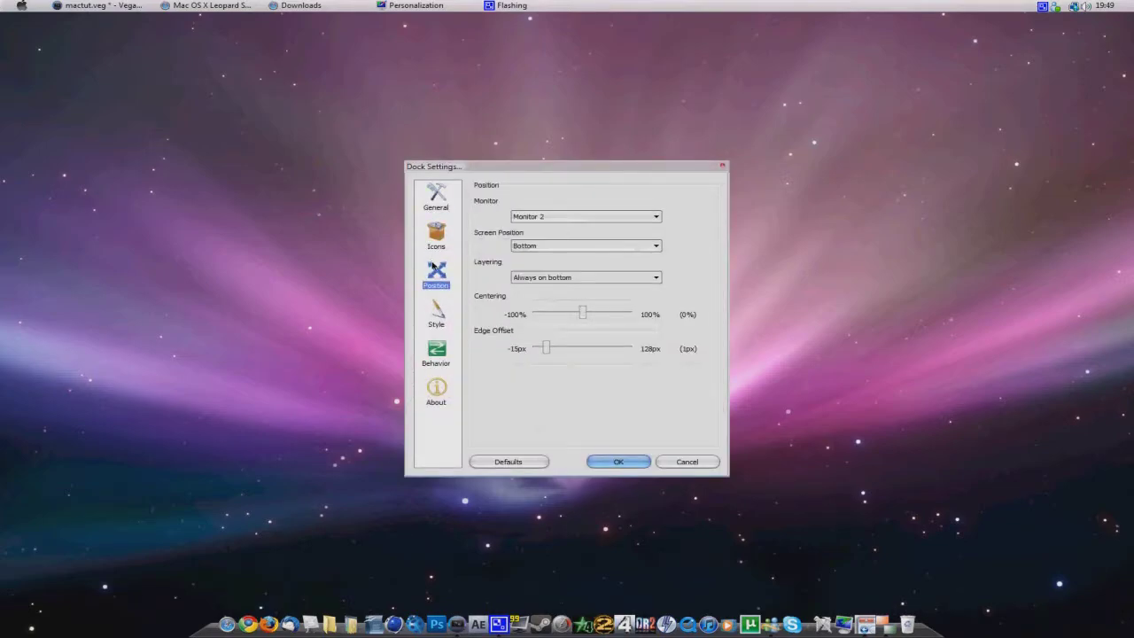
Step: Set the dock's style theme to Mac OS X Leopard and accept the dock settings
{"action": "left_click", "coordinate": [439, 323]}
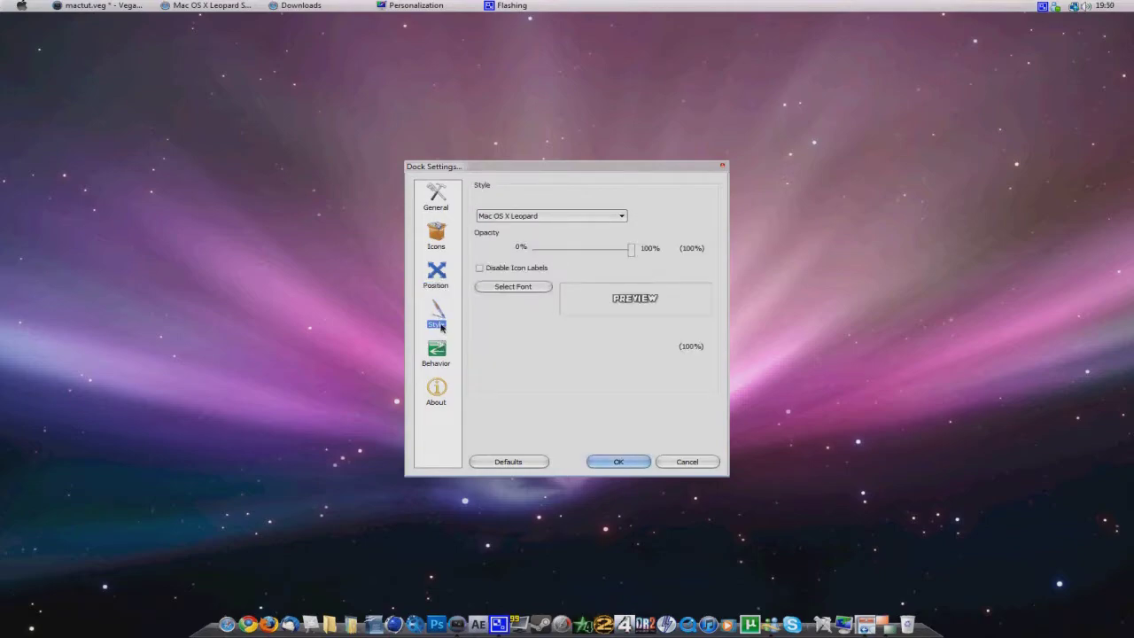
{"action": "left_click", "coordinate": [608, 215]}
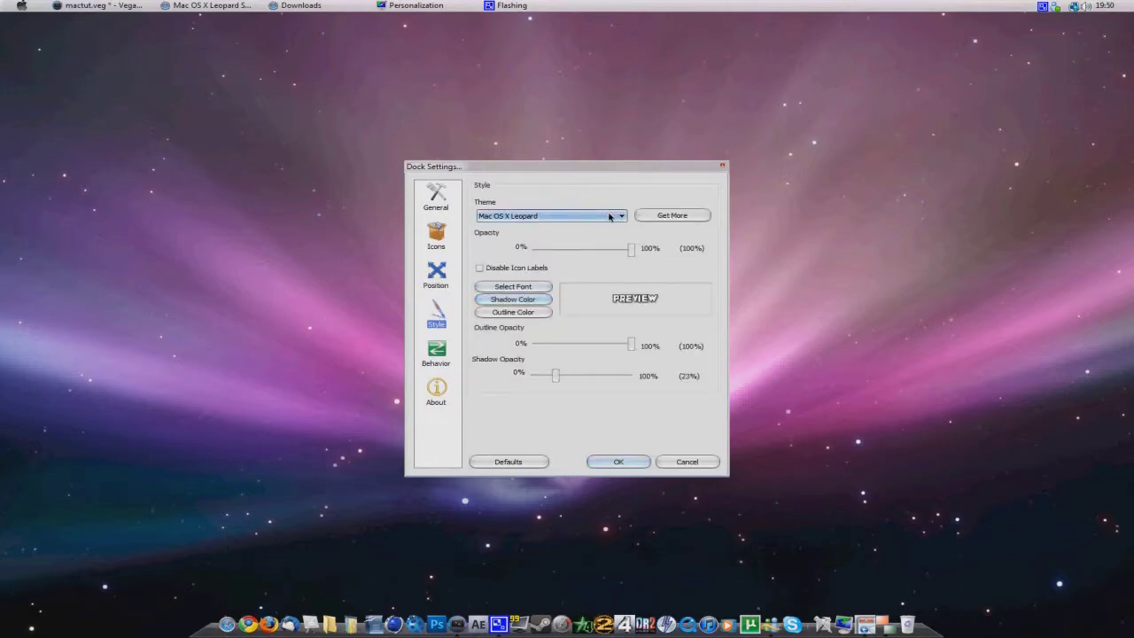
{"action": "left_click", "coordinate": [609, 215]}
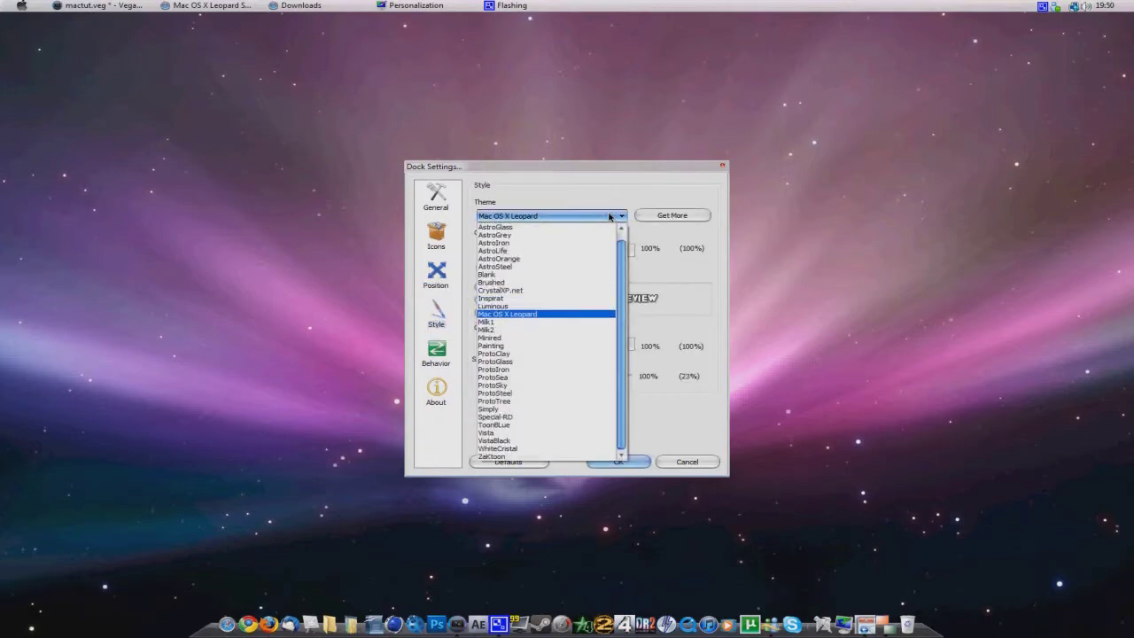
{"action": "left_click", "coordinate": [565, 316]}
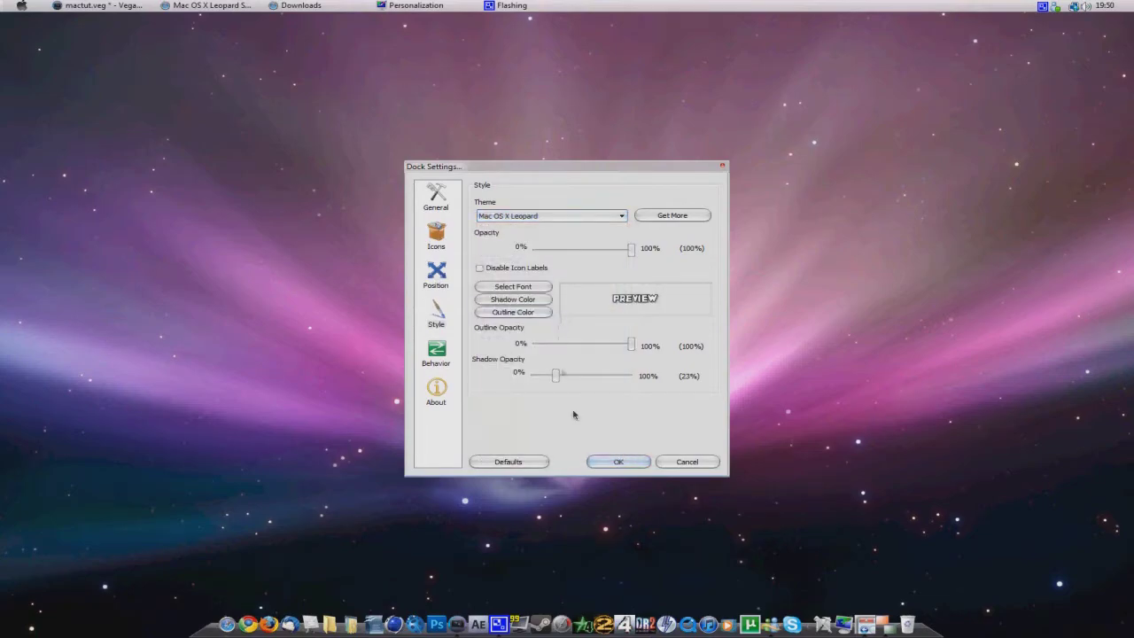
{"action": "left_click", "coordinate": [615, 463]}
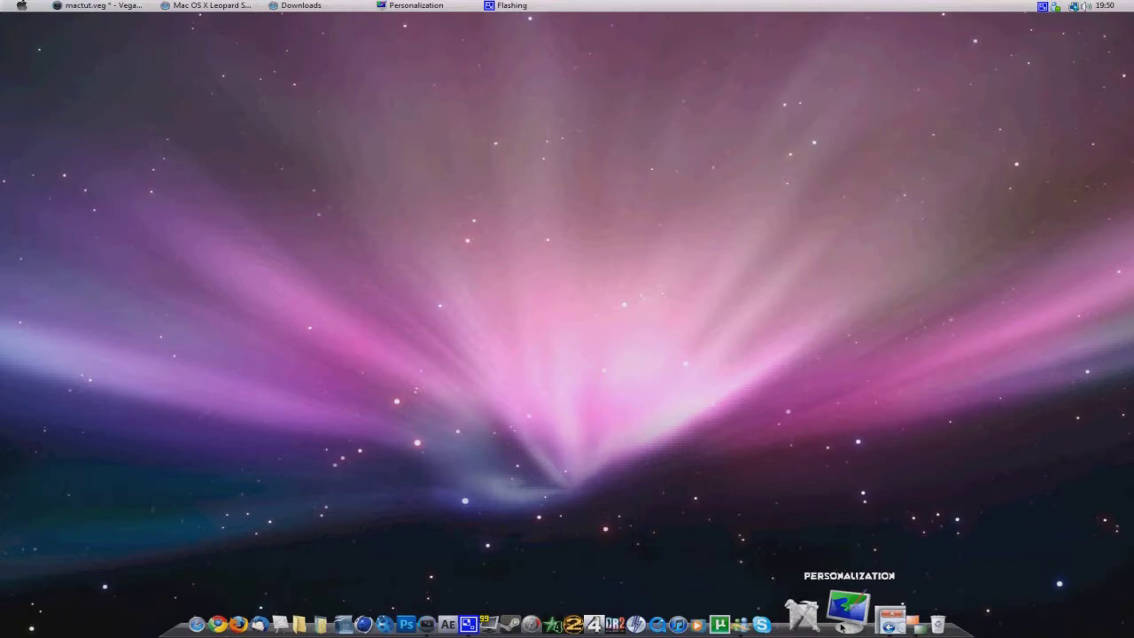
Step: Open the mouse pointer settings from Personalization and set the pointer scheme to (None)
{"action": "left_click", "coordinate": [842, 626]}
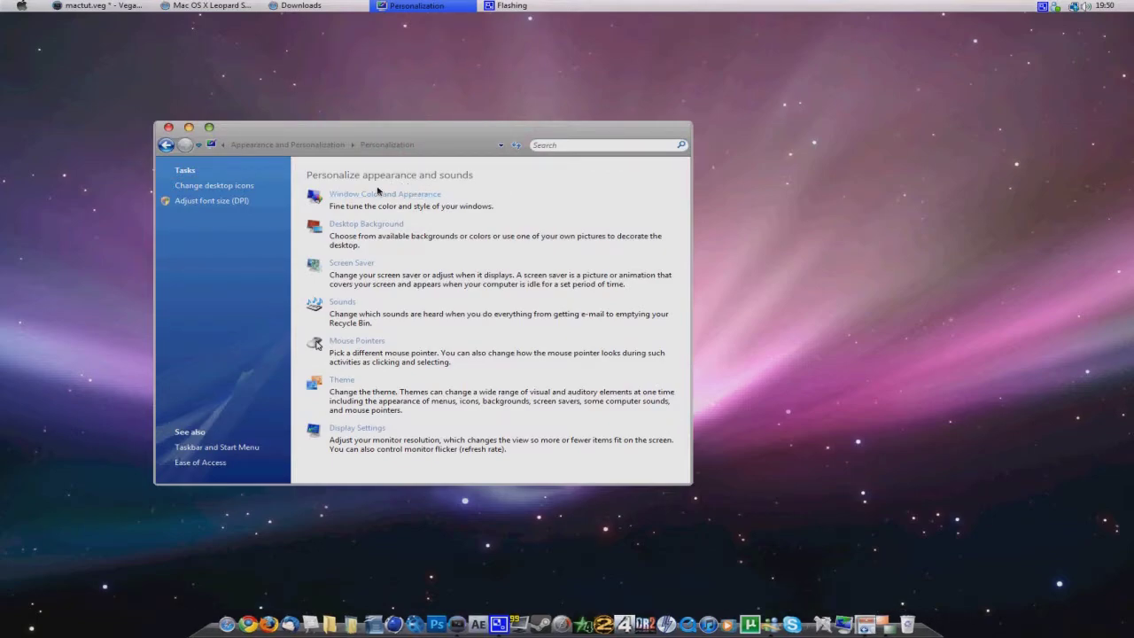
{"action": "left_click", "coordinate": [336, 342]}
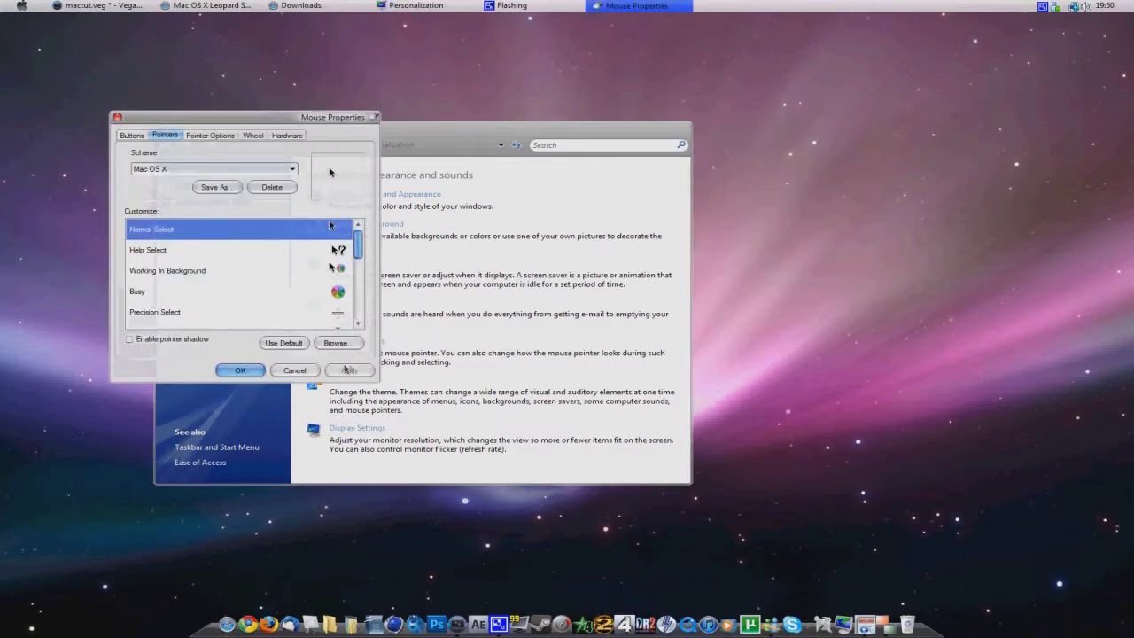
{"action": "left_click", "coordinate": [277, 170]}
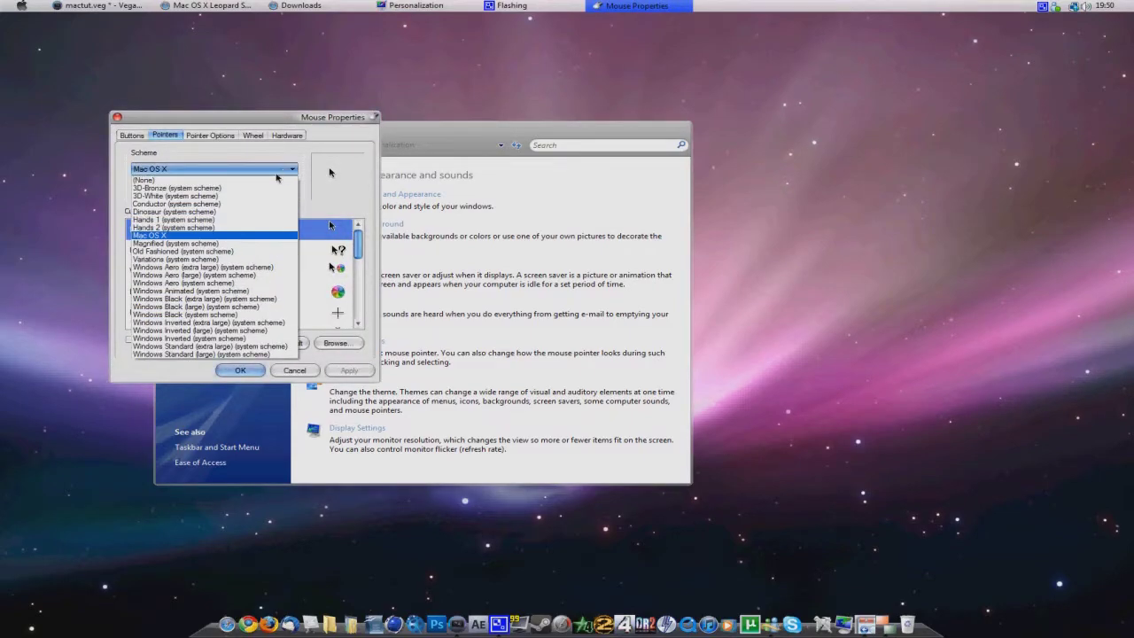
{"action": "left_click", "coordinate": [264, 180]}
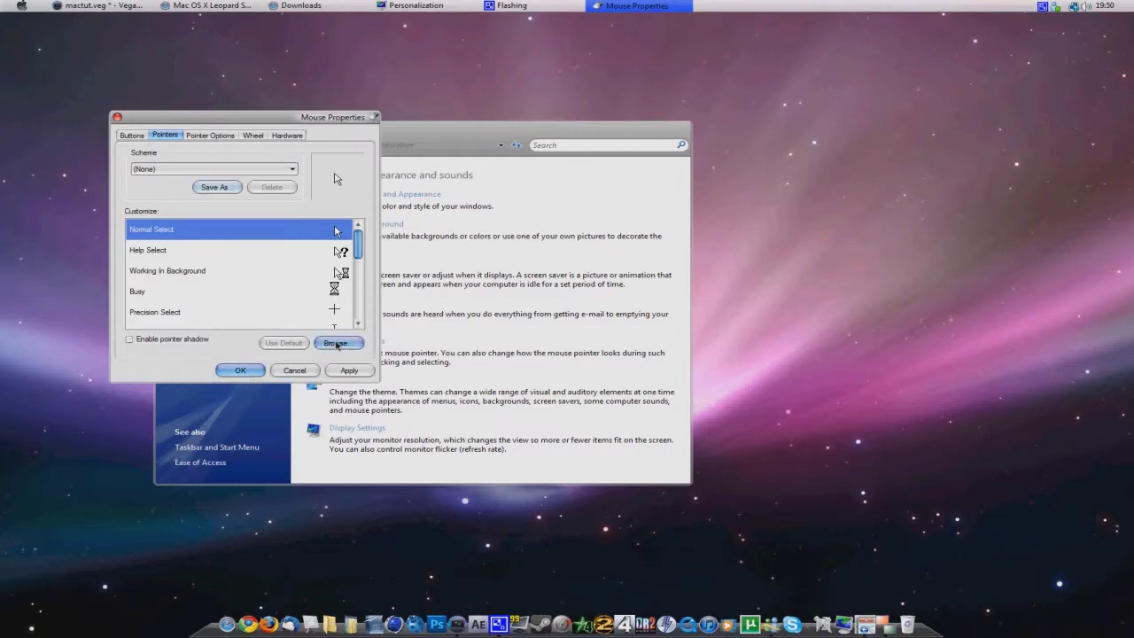
Step: Browse for a Normal Select pointer file in Documents, in the OS X Cursors folder inside ZEUS os X SPIRIT OF LEOPARD
{"action": "left_click", "coordinate": [337, 343]}
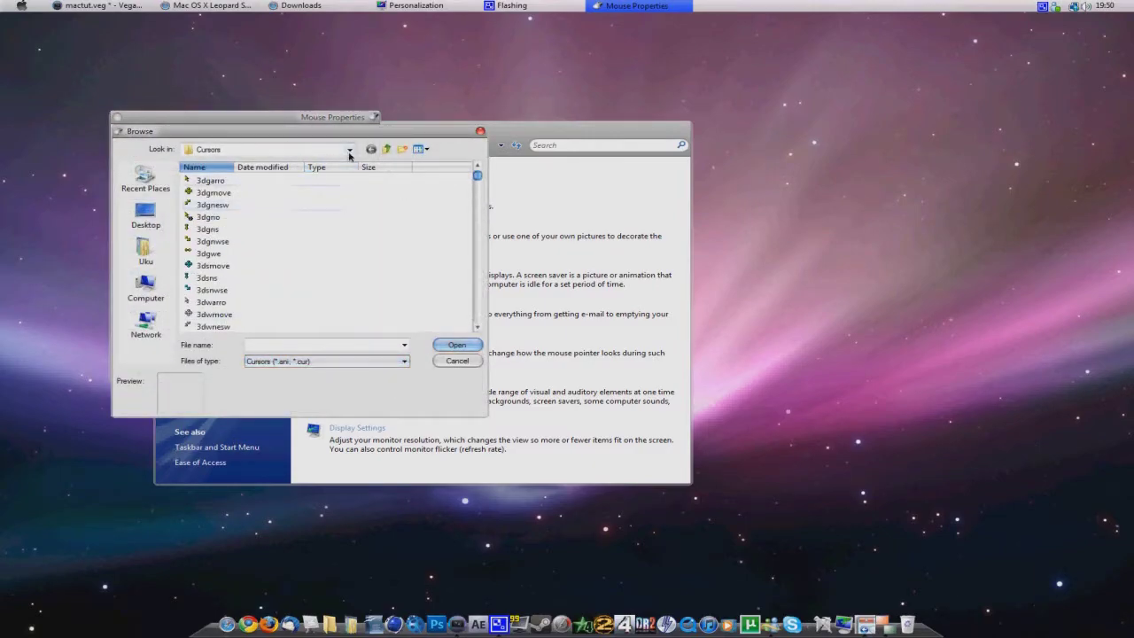
{"action": "left_click", "coordinate": [350, 149]}
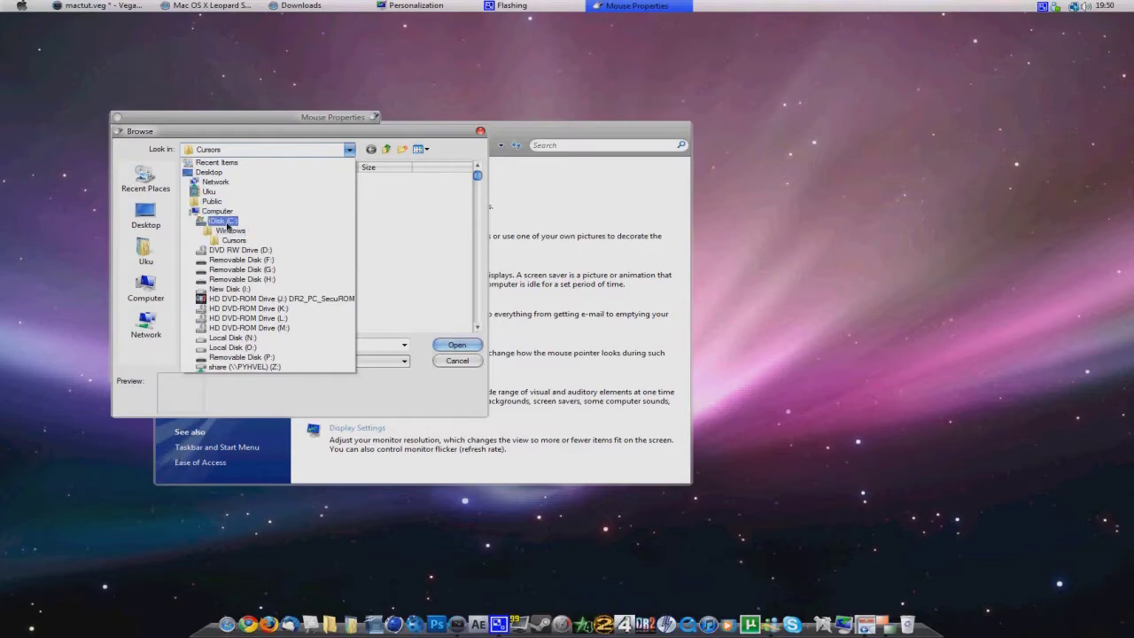
{"action": "left_click", "coordinate": [230, 222]}
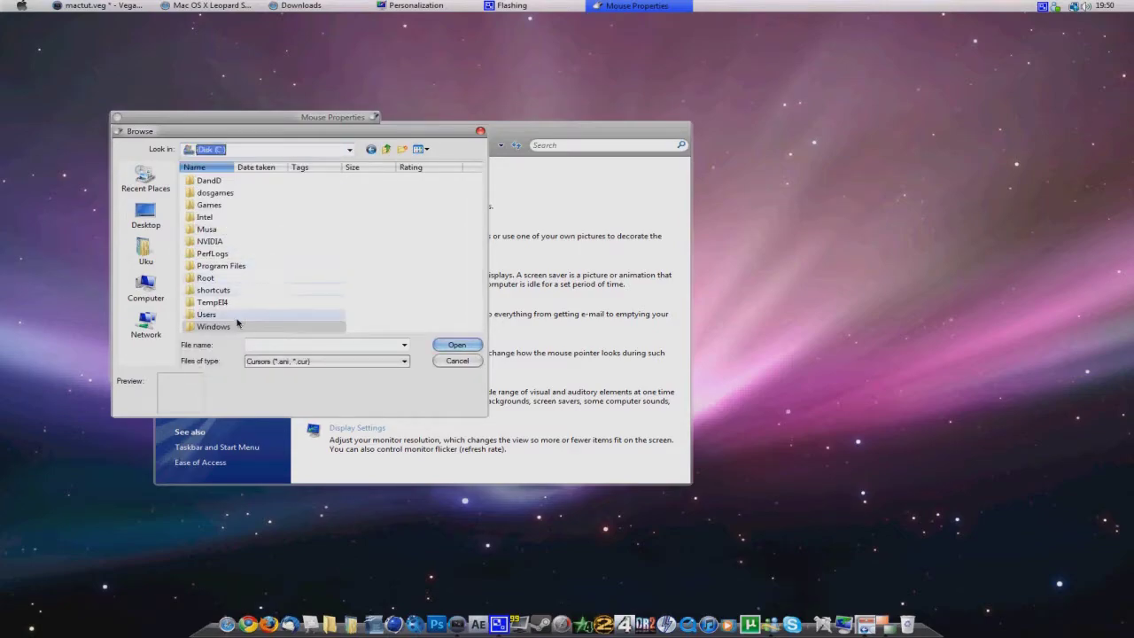
{"action": "double_click", "coordinate": [237, 316]}
{"action": "double_click", "coordinate": [229, 219]}
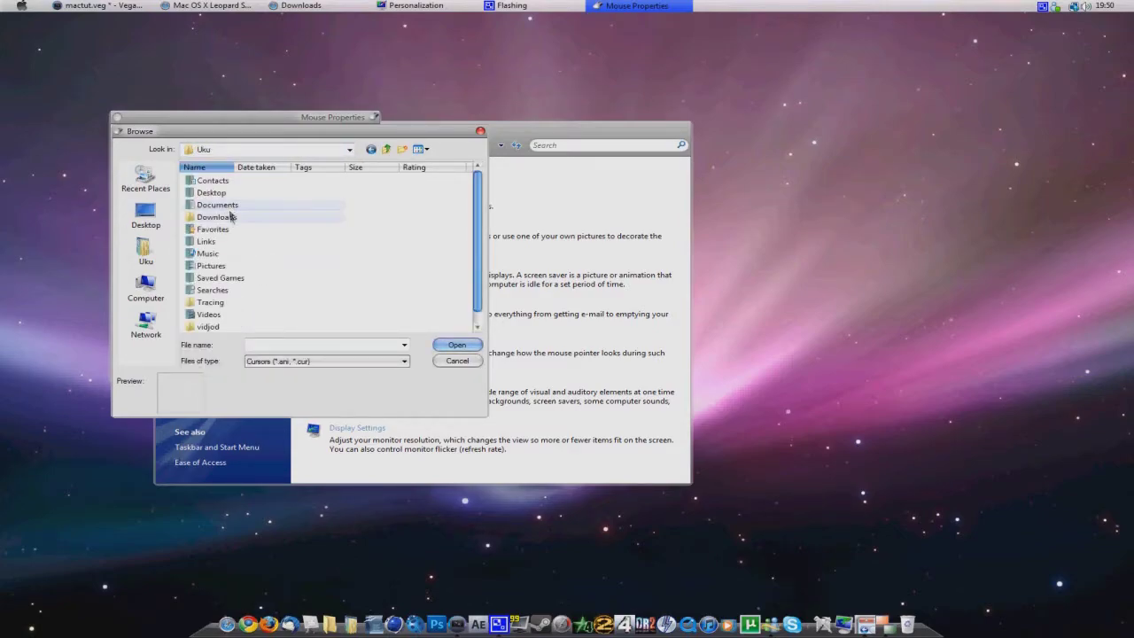
{"action": "double_click", "coordinate": [228, 206]}
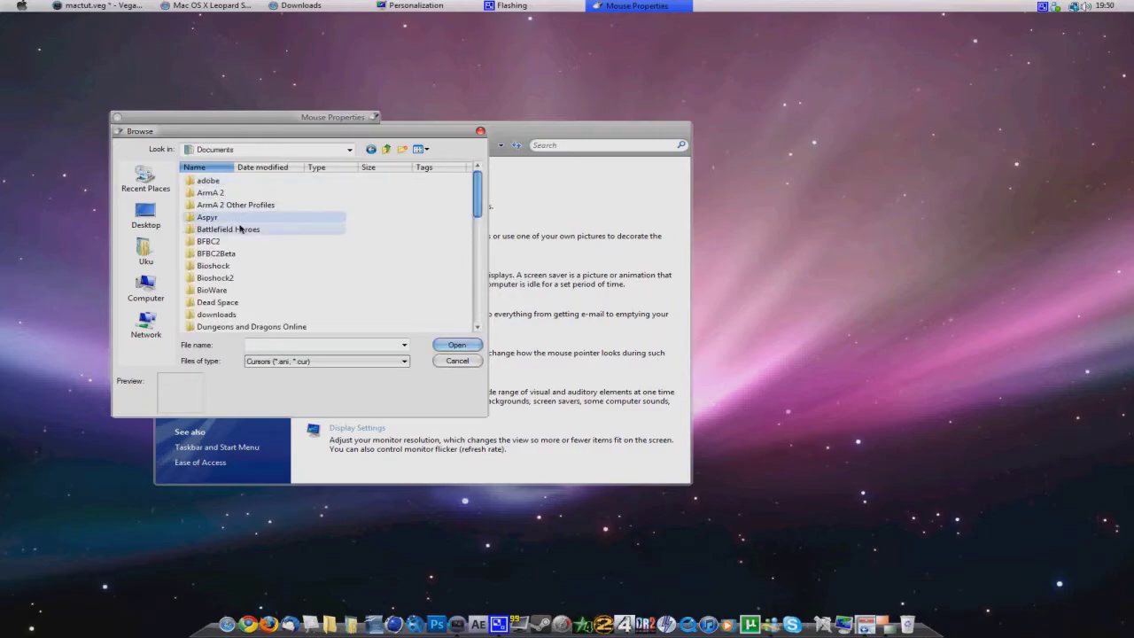
{"action": "key", "text": "m"}
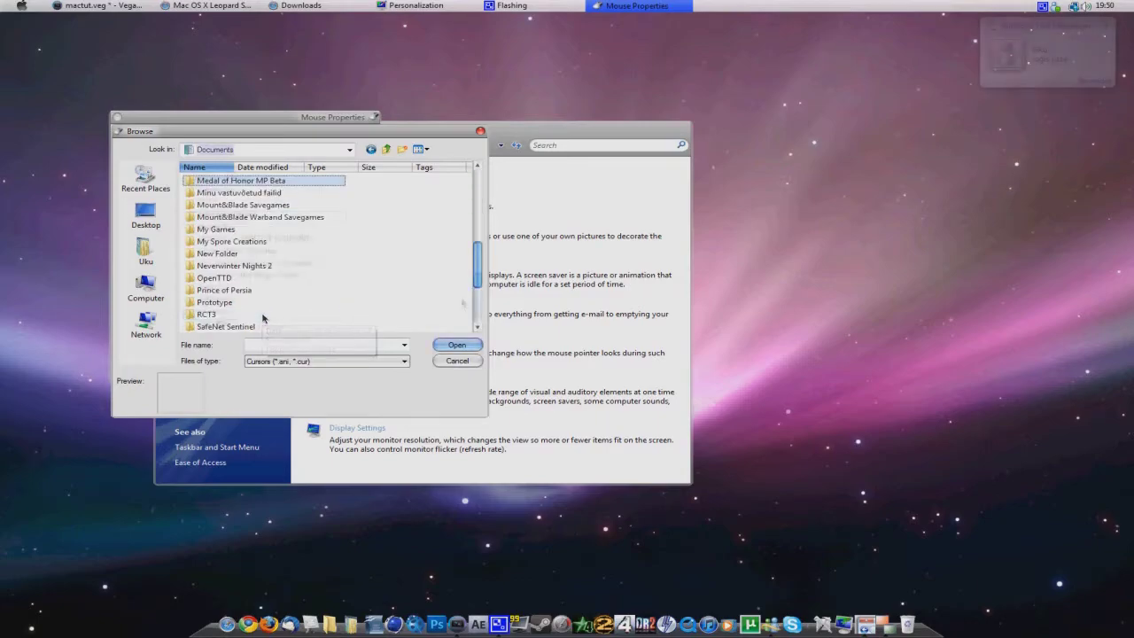
{"action": "scroll", "coordinate": [262, 318], "scroll_direction": "down", "scroll_amount": 3}
{"action": "double_click", "coordinate": [301, 230]}
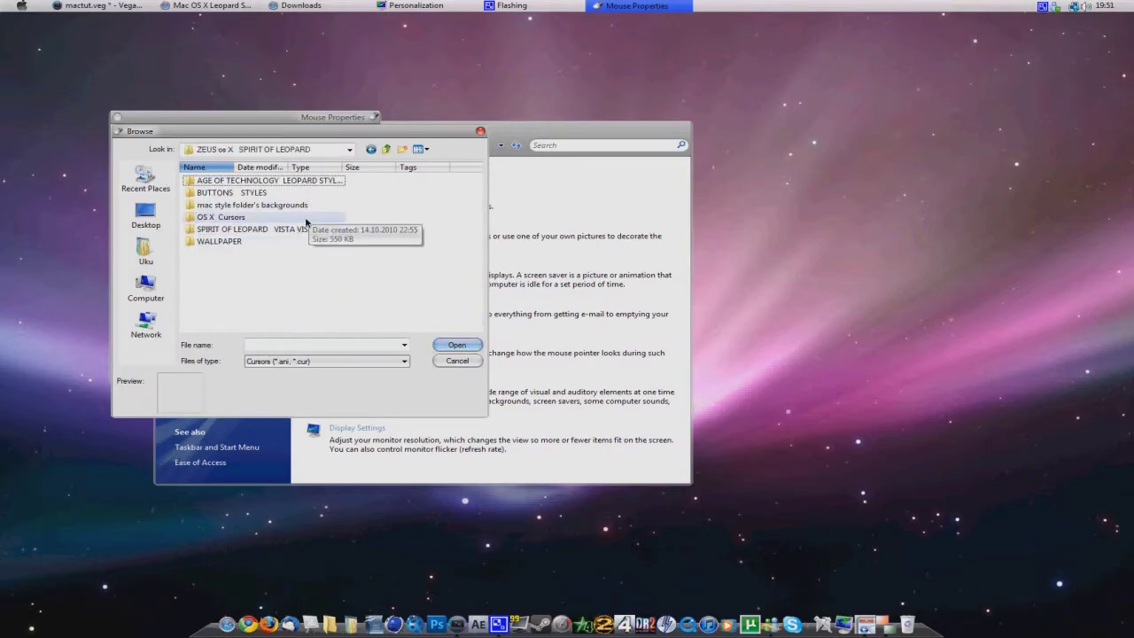
{"action": "double_click", "coordinate": [248, 221]}
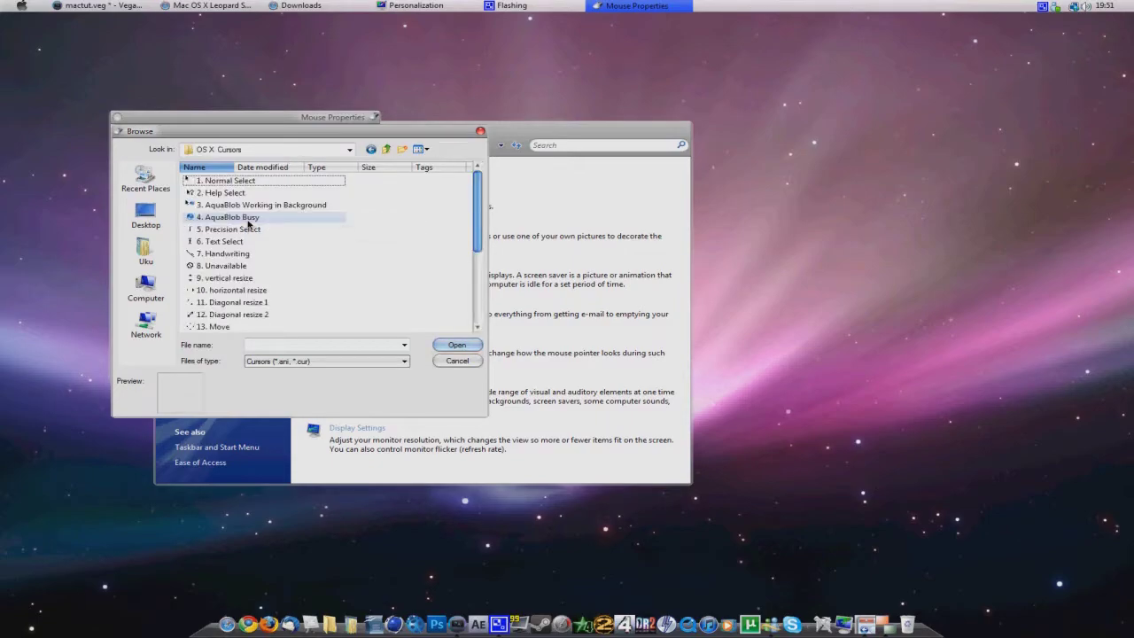
Step: Assign the "1. Normal Select" cursor file to the Normal Select pointer
{"action": "left_click_drag", "start_coordinate": [302, 133], "coordinate": [554, 222]}
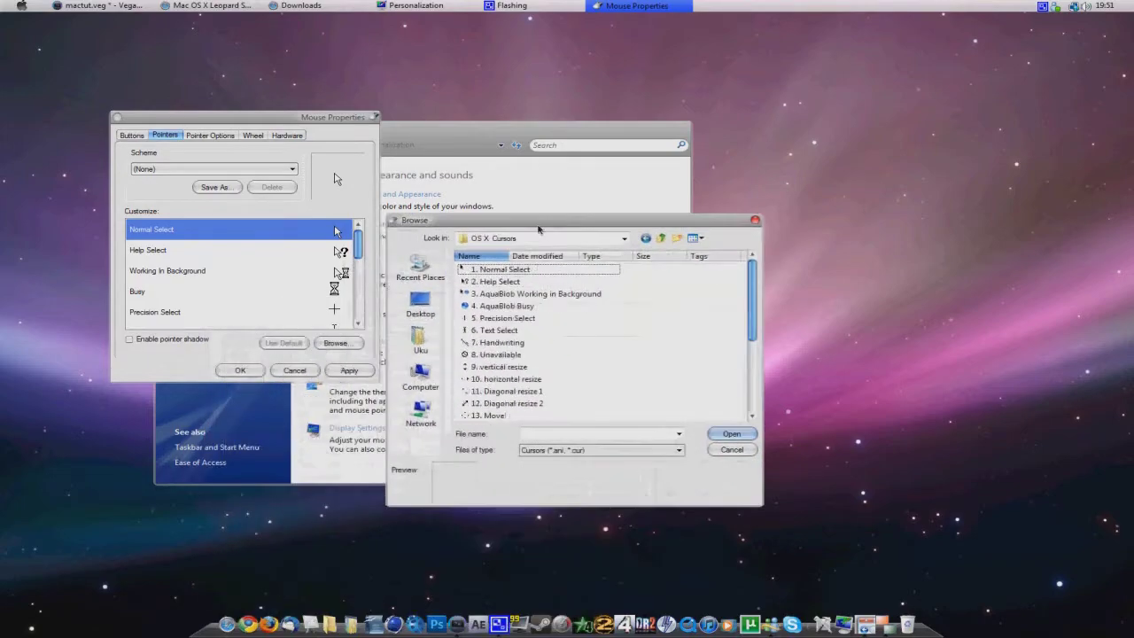
{"action": "left_click", "coordinate": [502, 271]}
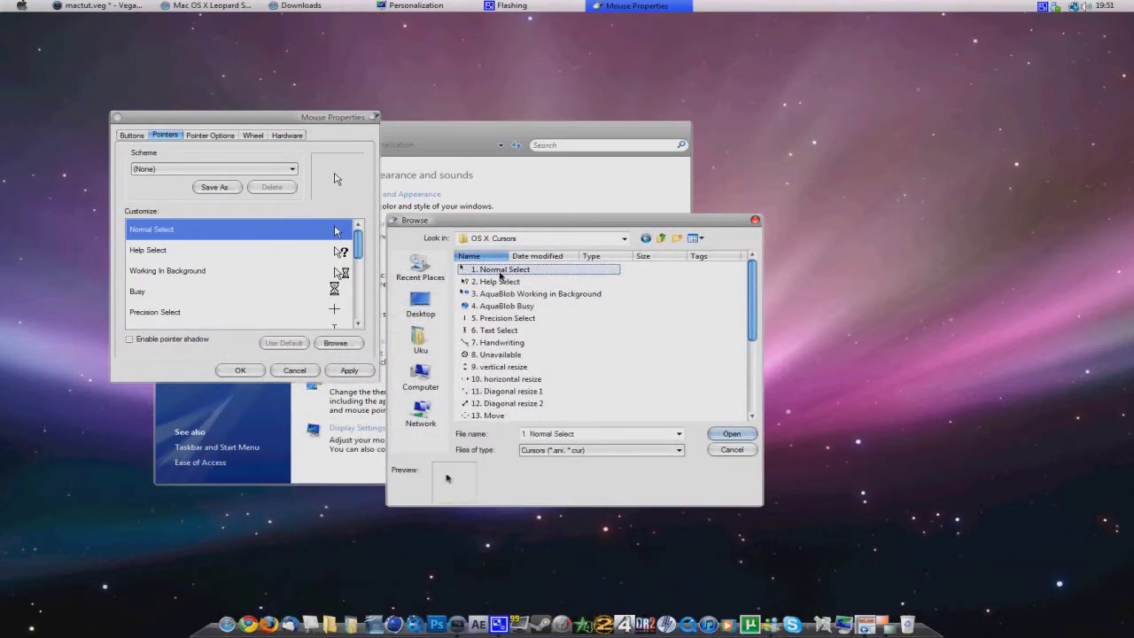
{"action": "left_click", "coordinate": [732, 435]}
Step: Assign the "2. Help Select" cursor file to the Help Select pointer
{"action": "left_click", "coordinate": [241, 261]}
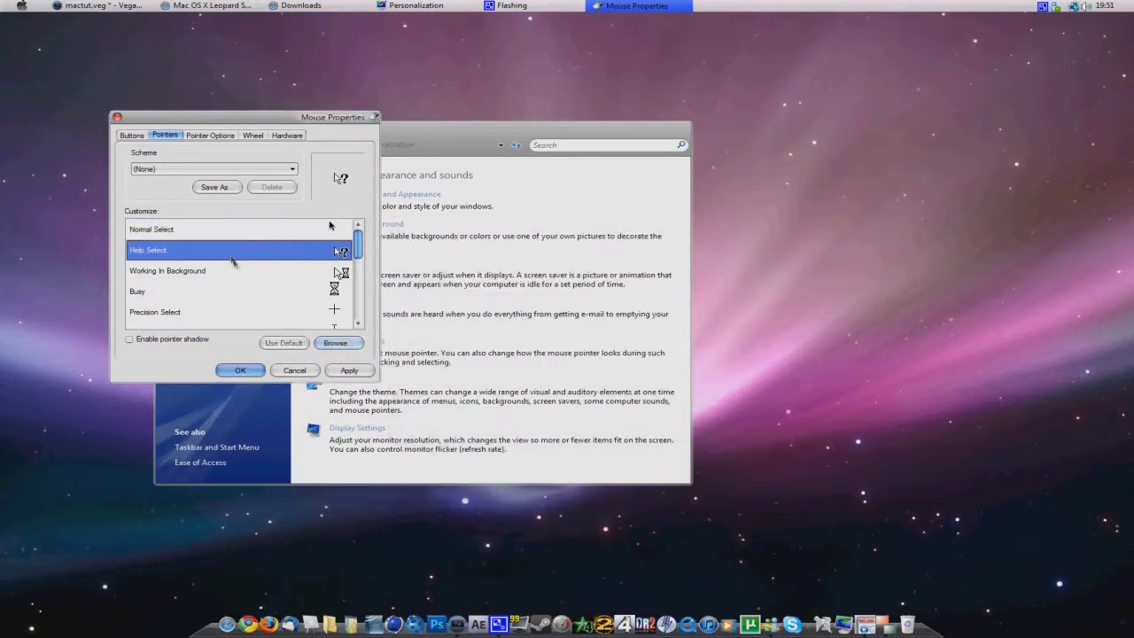
{"action": "left_click", "coordinate": [336, 343]}
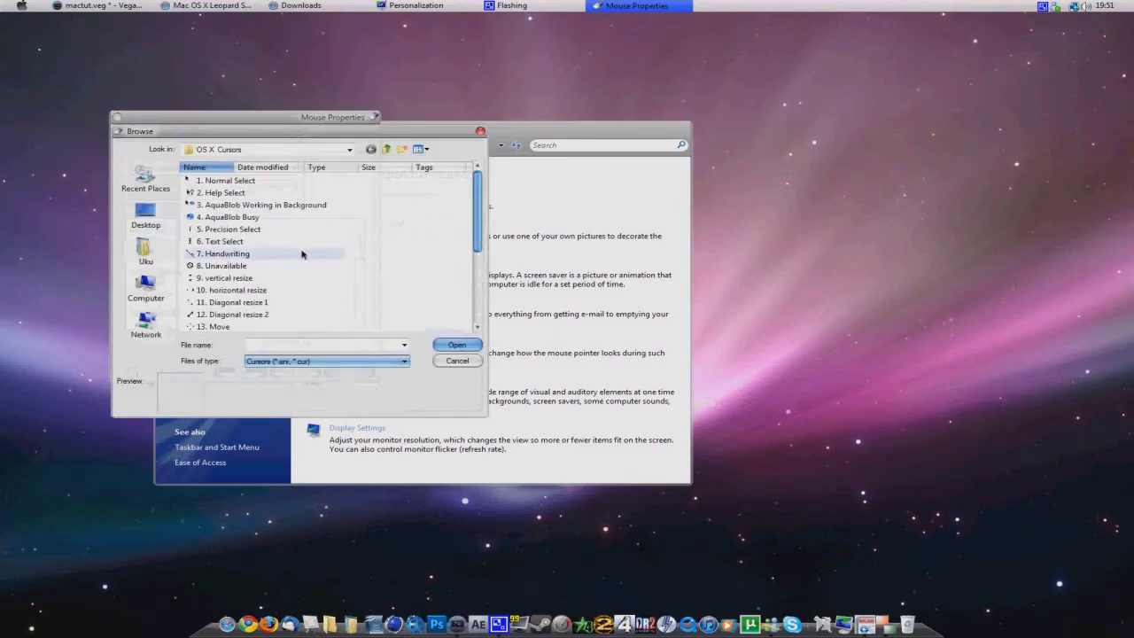
{"action": "left_click", "coordinate": [261, 195]}
{"action": "left_click", "coordinate": [457, 344]}
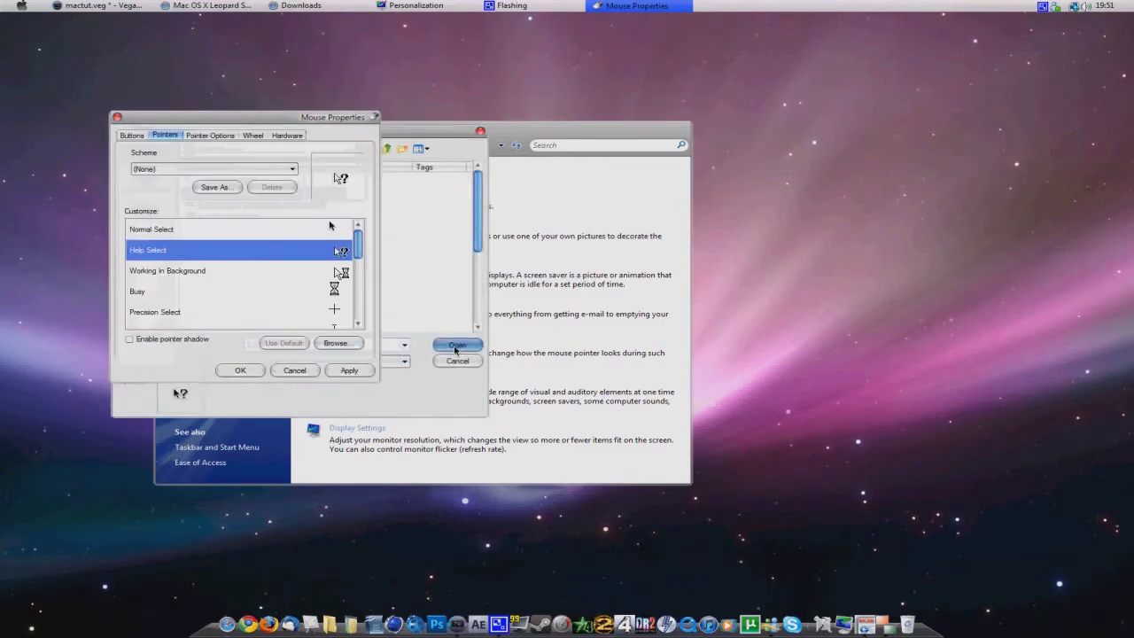
Step: Assign the "Working in Background" cursor file from OS X Cursors to the Working In Background pointer
{"action": "left_click", "coordinate": [323, 276]}
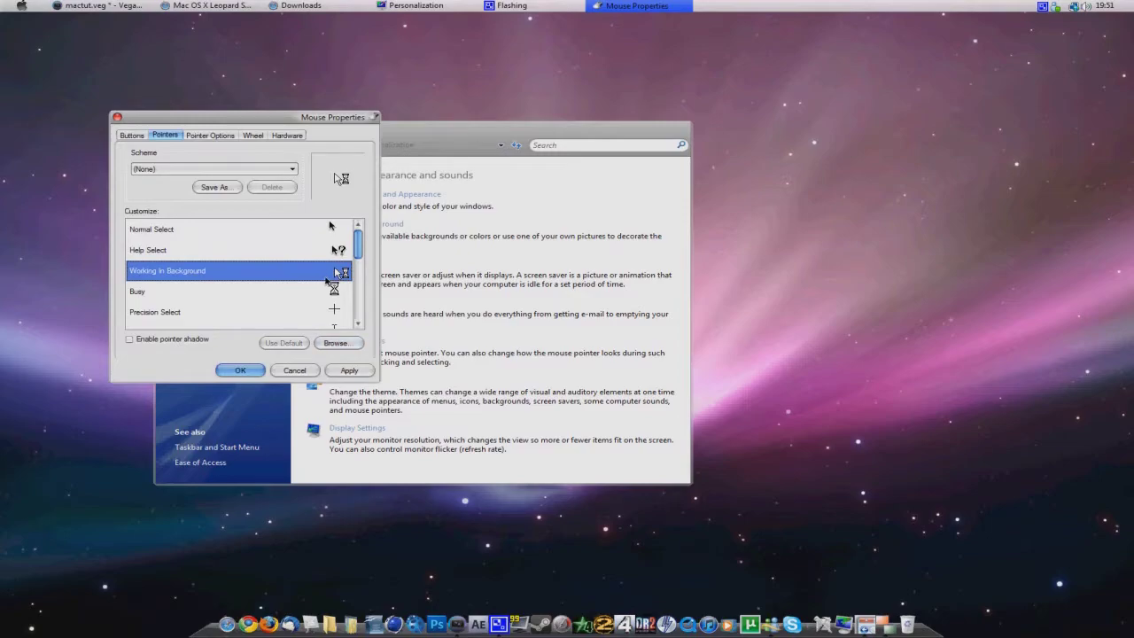
{"action": "left_click", "coordinate": [336, 343]}
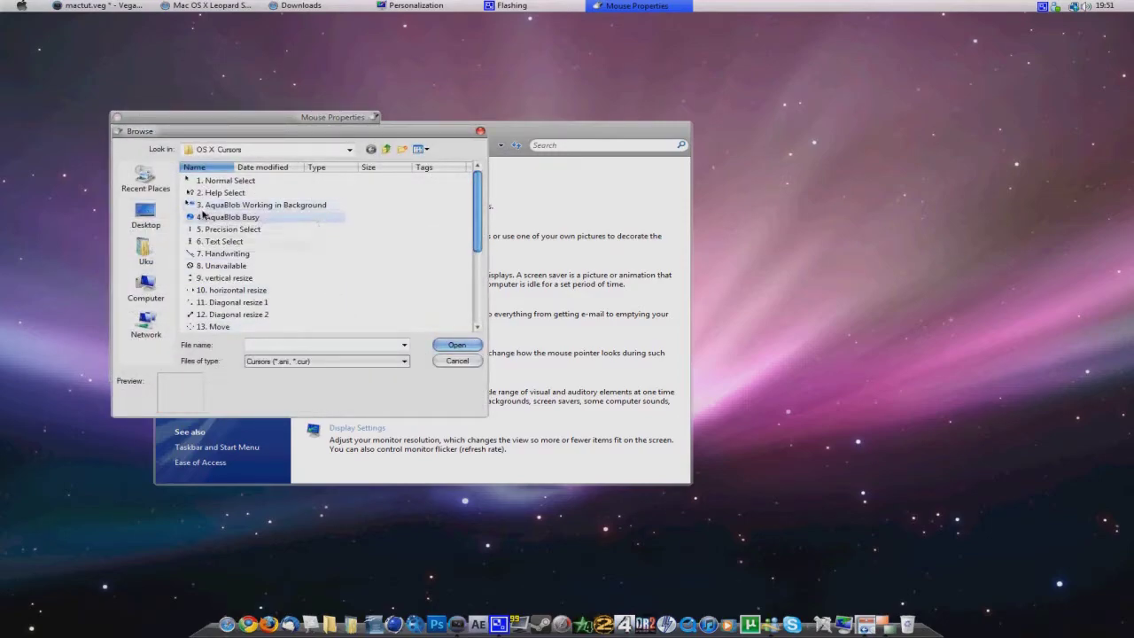
{"action": "left_click_drag", "start_coordinate": [479, 228], "coordinate": [478, 288]}
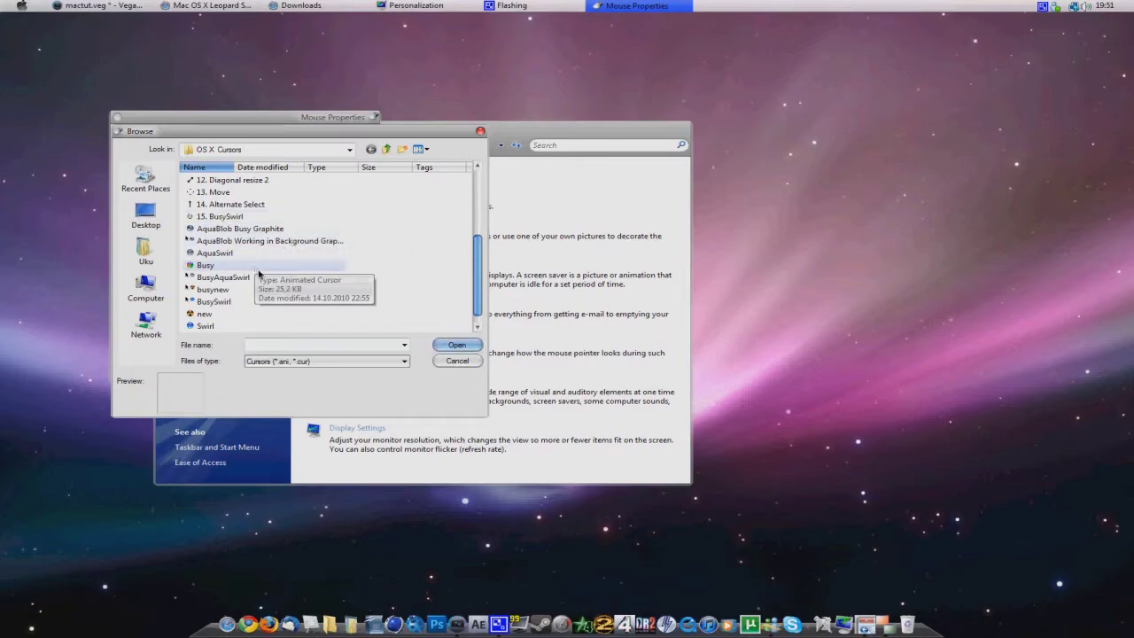
{"action": "left_click_drag", "start_coordinate": [475, 269], "coordinate": [476, 288]}
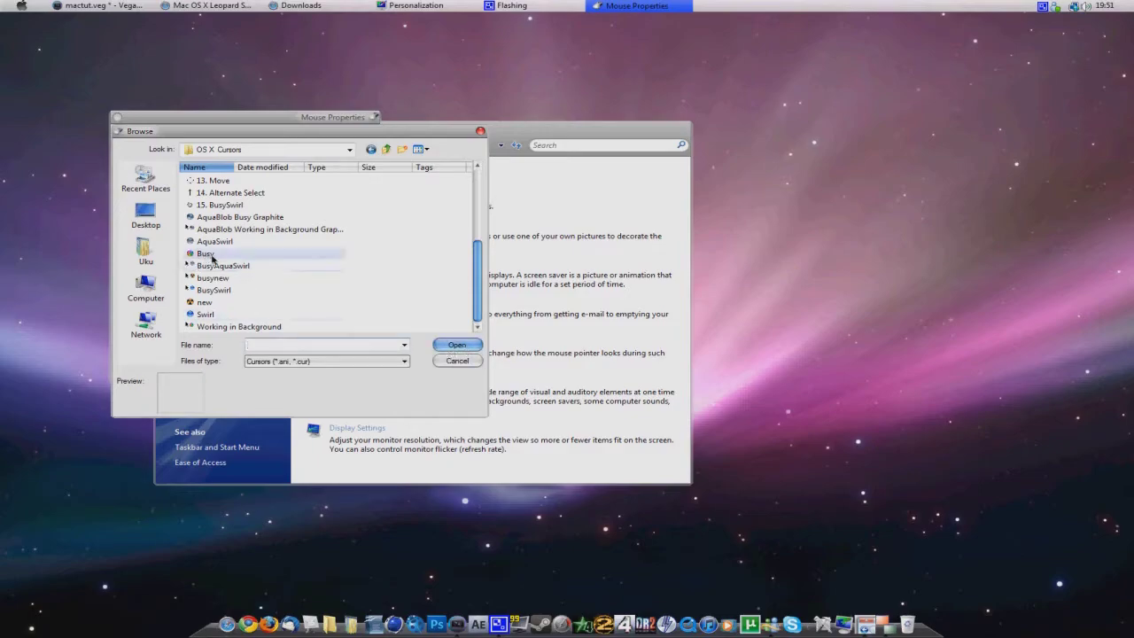
{"action": "left_click", "coordinate": [229, 328]}
{"action": "double_click", "coordinate": [229, 328]}
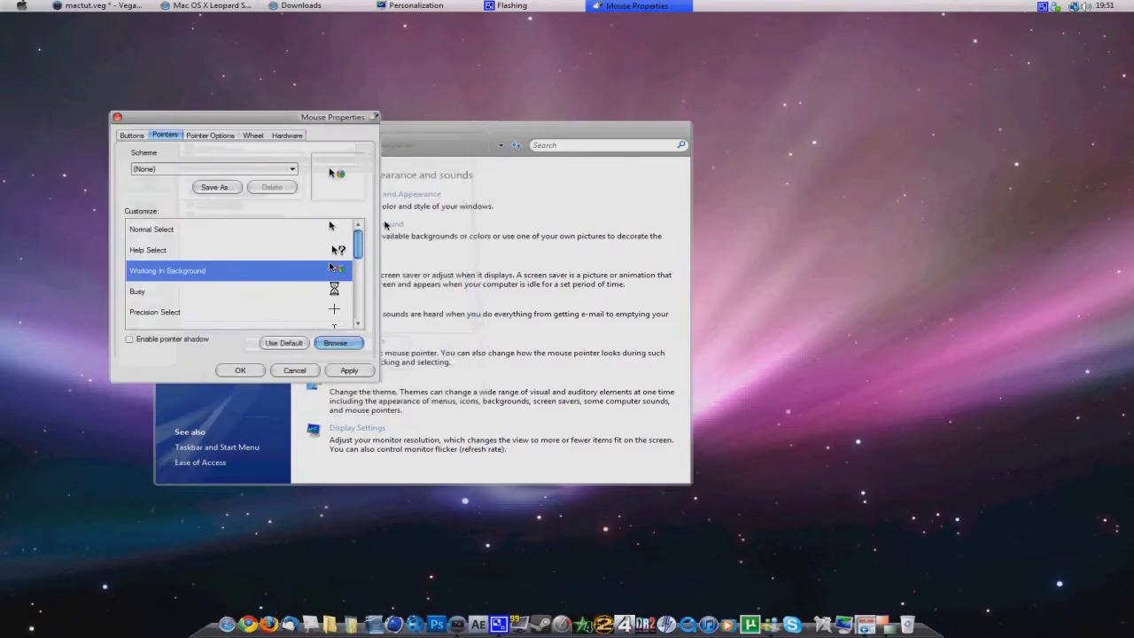
Step: Assign the "Busy" cursor file from OS X Cursors to the Busy pointer
{"action": "left_click", "coordinate": [258, 293]}
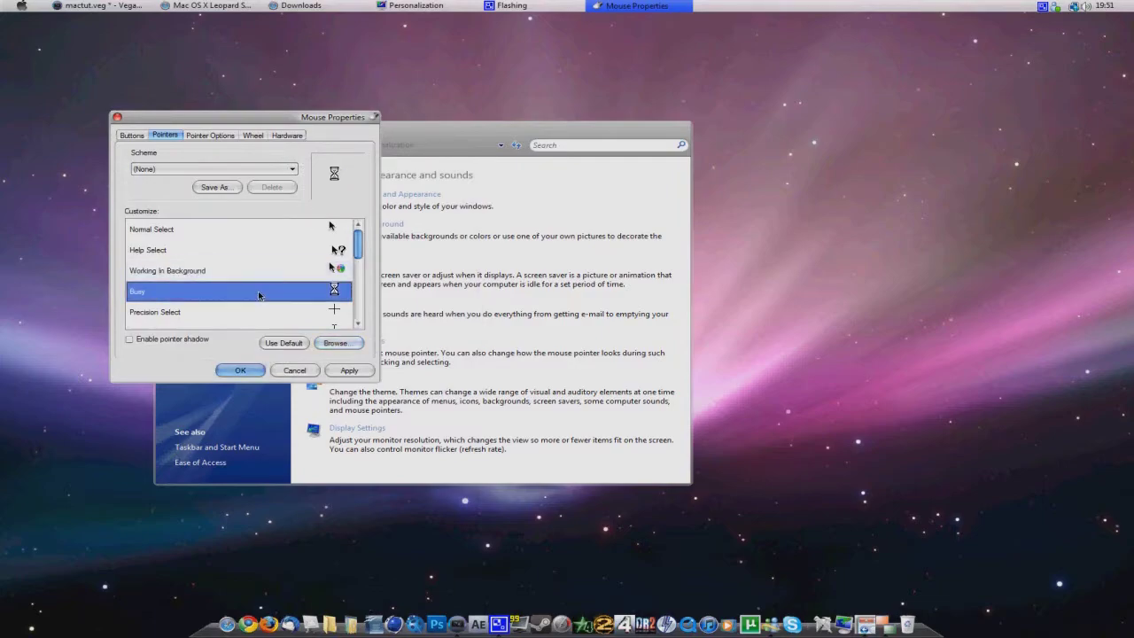
{"action": "left_click", "coordinate": [336, 342]}
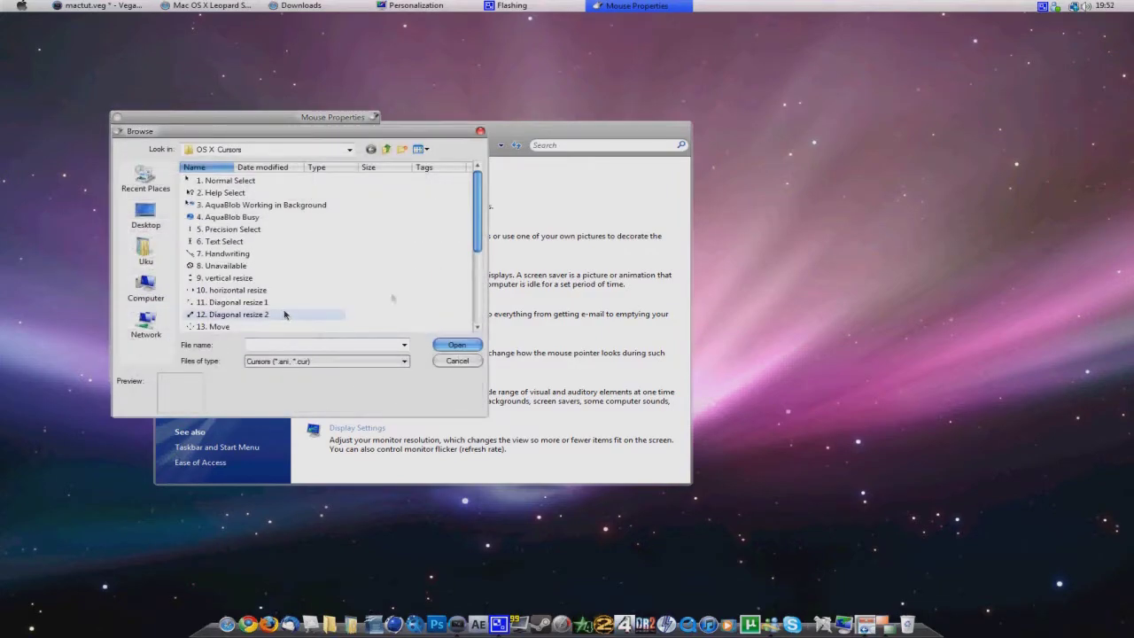
{"action": "left_click_drag", "start_coordinate": [477, 233], "coordinate": [469, 317]}
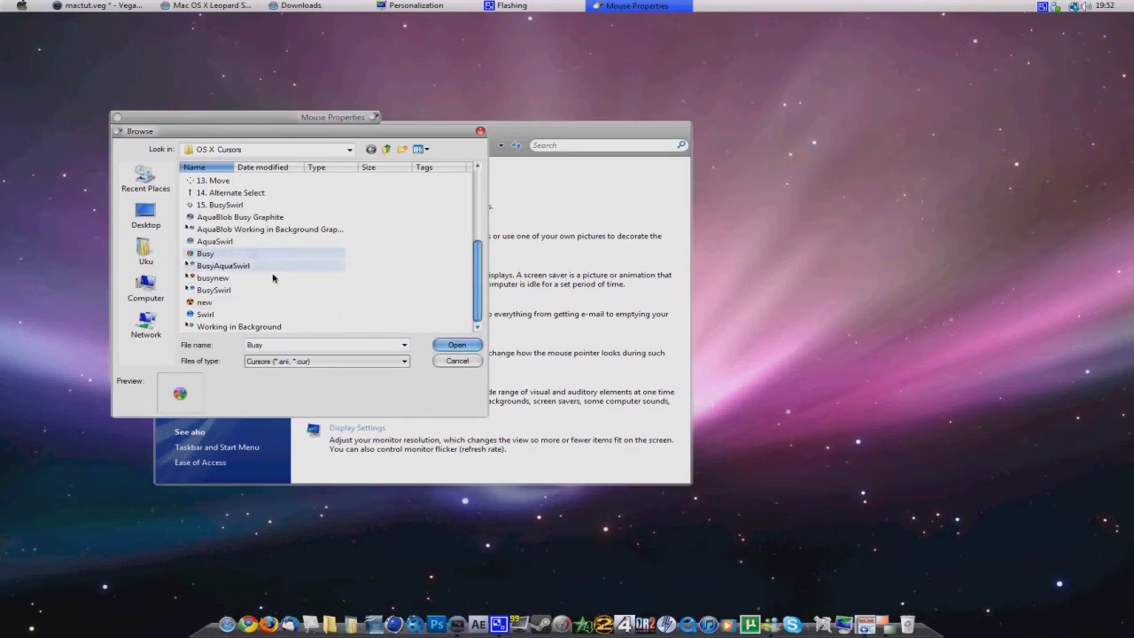
{"action": "left_click", "coordinate": [454, 345]}
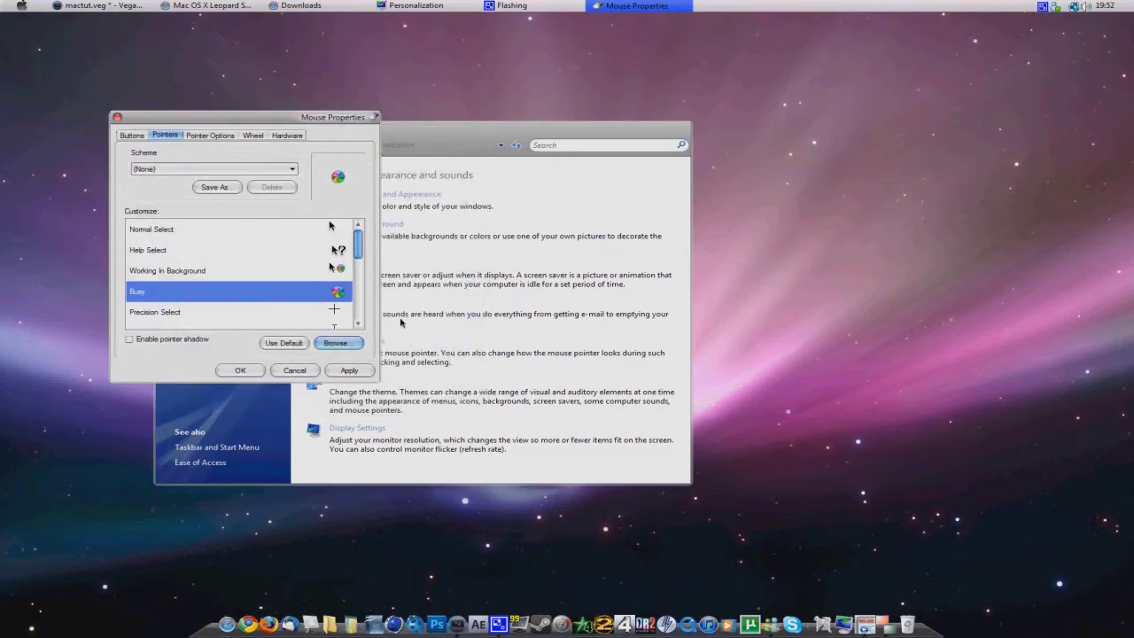
Step: Review the remaining pointers, open and cancel saving the cursor scheme, and discard the mouse pointer changes
{"action": "left_click_drag", "start_coordinate": [359, 252], "coordinate": [360, 321]}
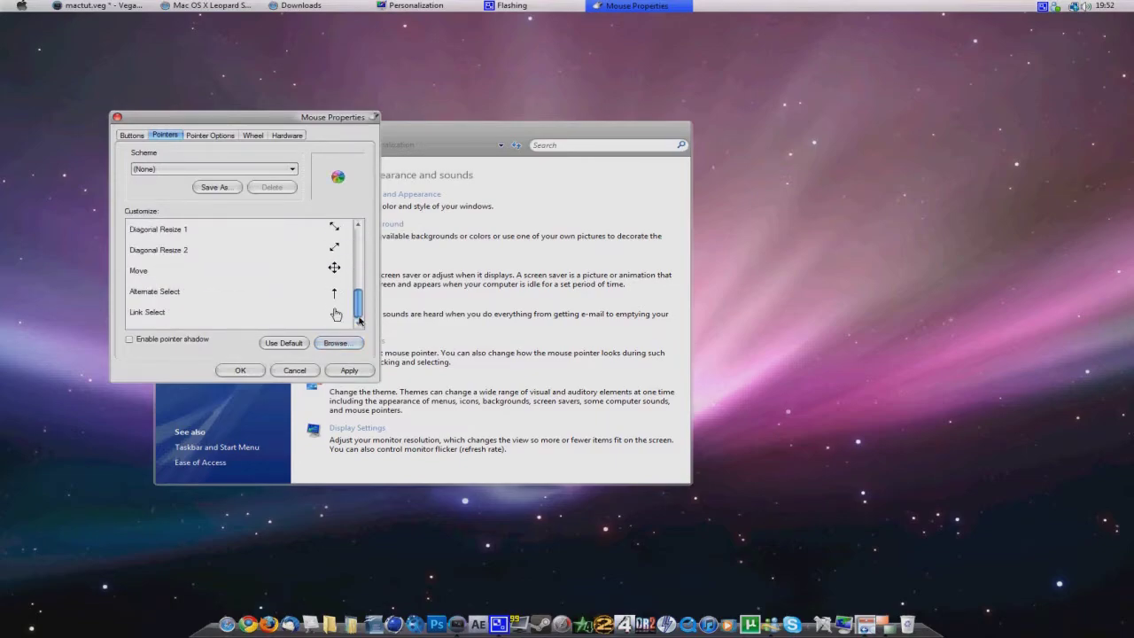
{"action": "left_click", "coordinate": [232, 188]}
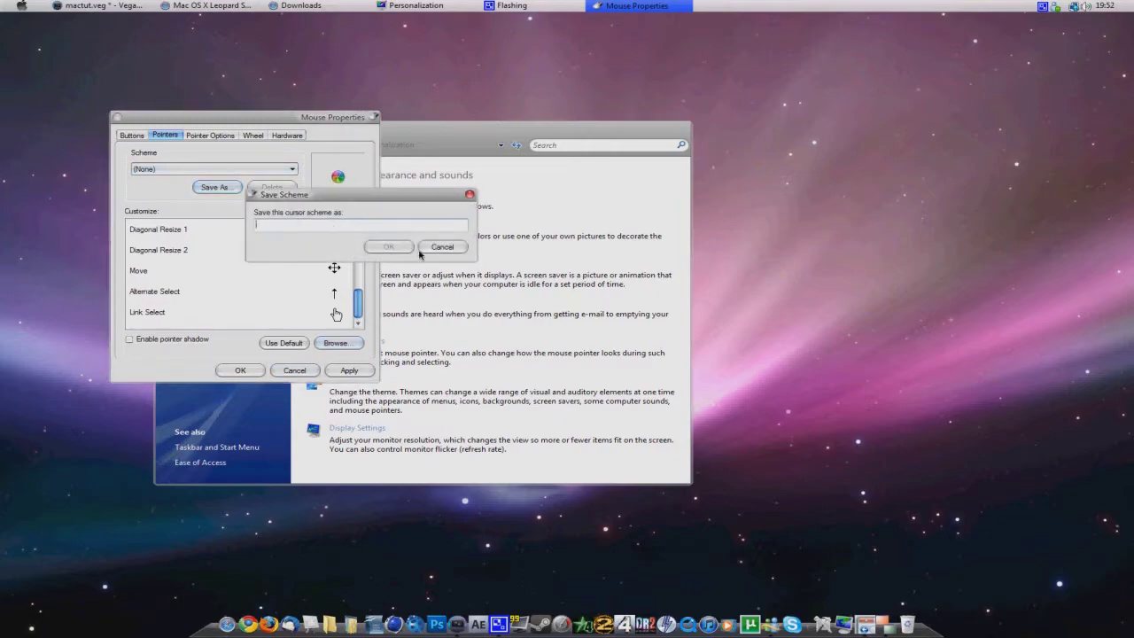
{"action": "left_click", "coordinate": [441, 247]}
{"action": "left_click", "coordinate": [298, 371]}
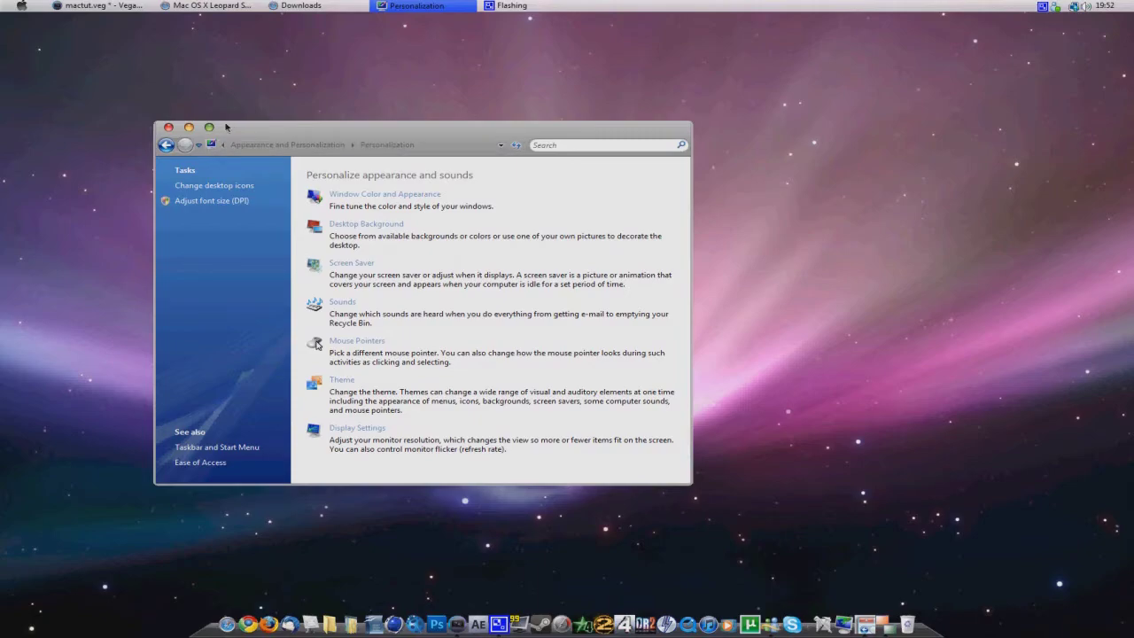
Step: Switch to the browser's WinCustomize Flurry screensaver page and open Flurry.zip from the downloads list
{"action": "left_click", "coordinate": [210, 128]}
{"action": "left_click", "coordinate": [210, 5]}
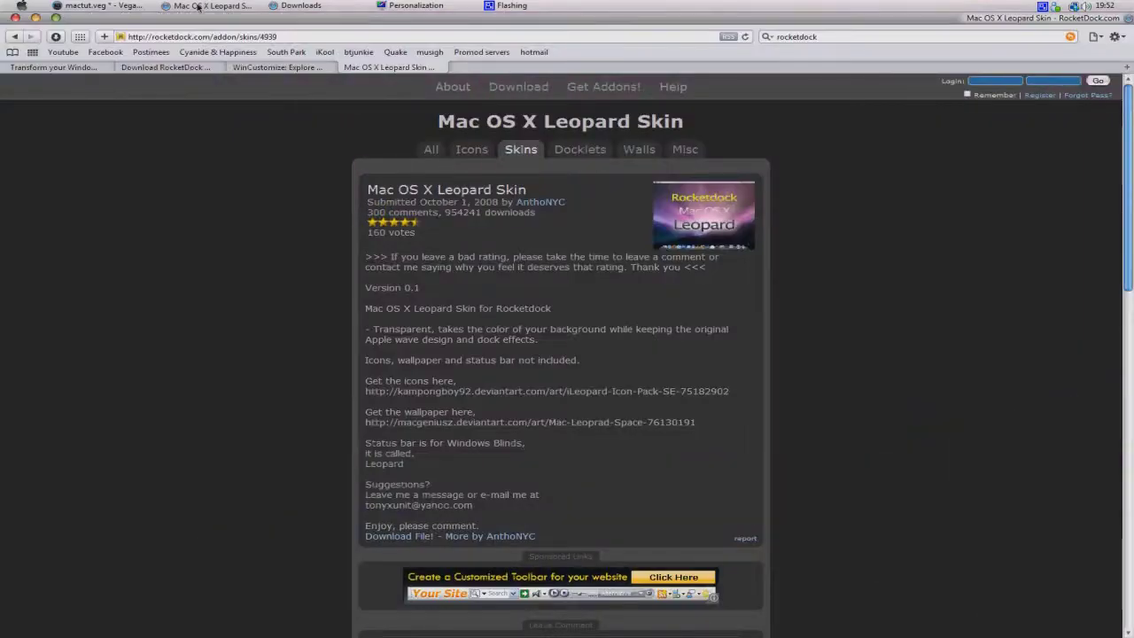
{"action": "left_click", "coordinate": [257, 69]}
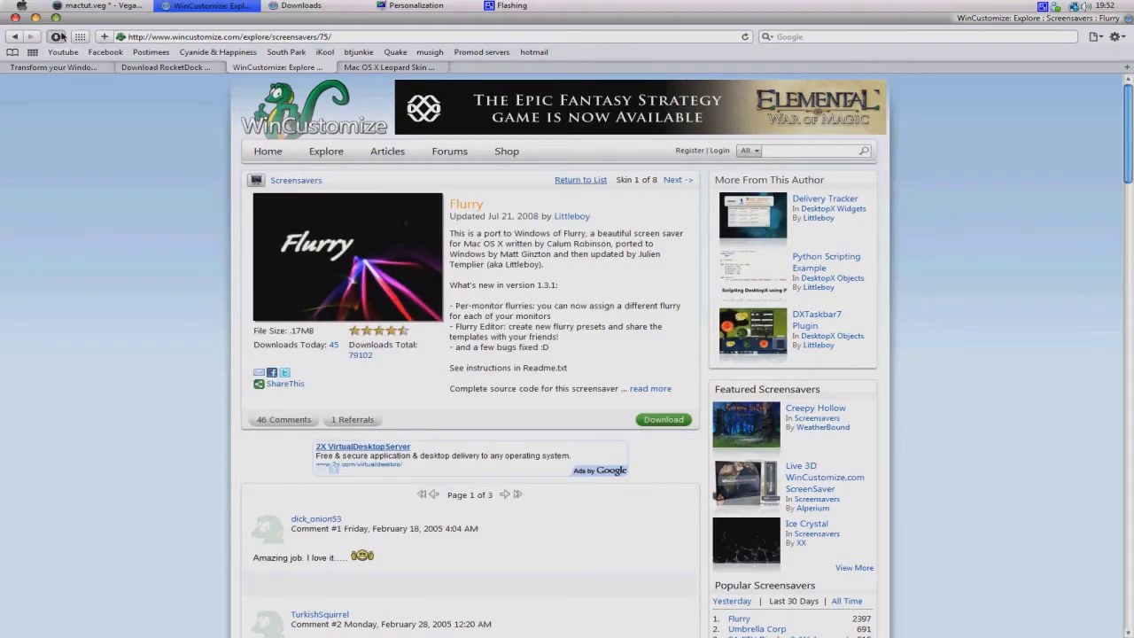
{"action": "left_click", "coordinate": [499, 214]}
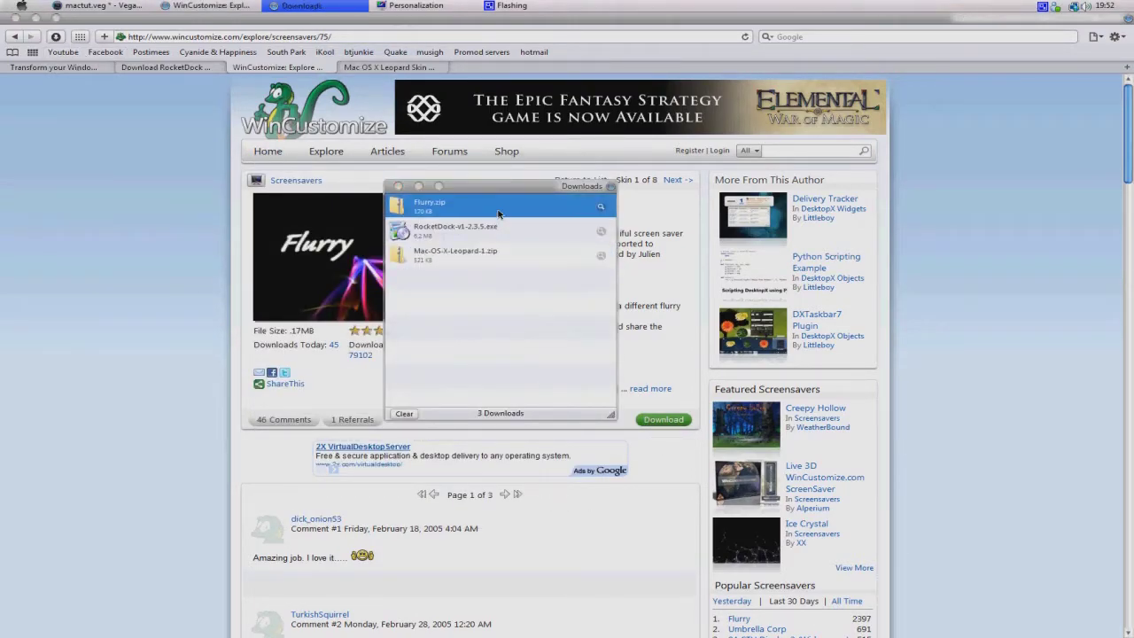
{"action": "double_click", "coordinate": [499, 213]}
Step: Open the Windows folder on iDisk (C:) in a separate Computer window
{"action": "mouse_move", "coordinate": [322, 635]}
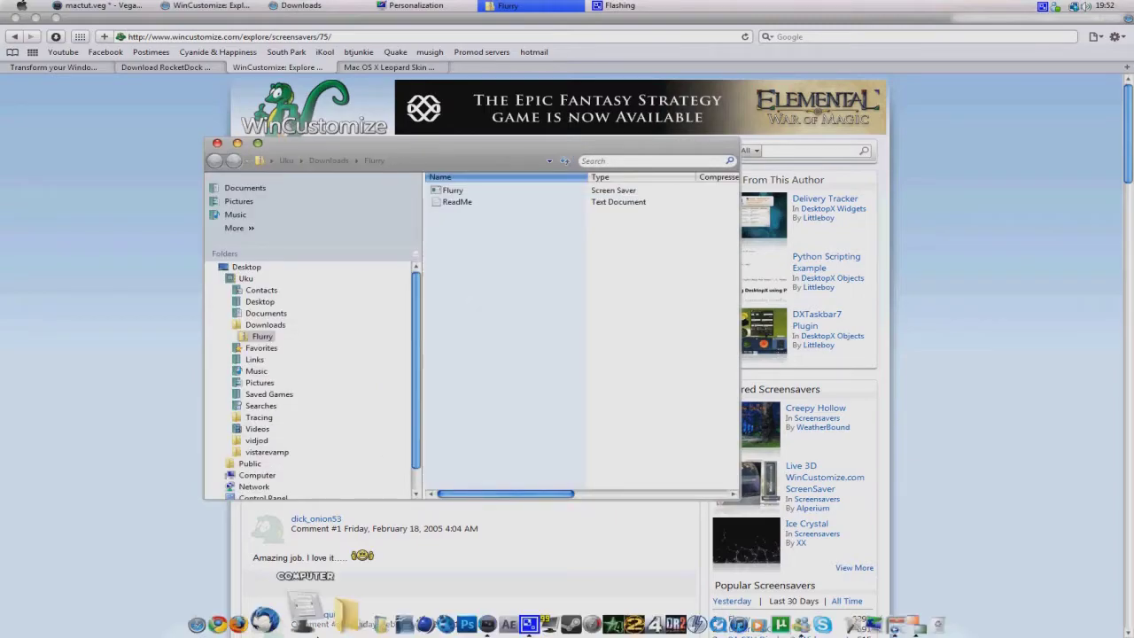
{"action": "left_click", "coordinate": [322, 630]}
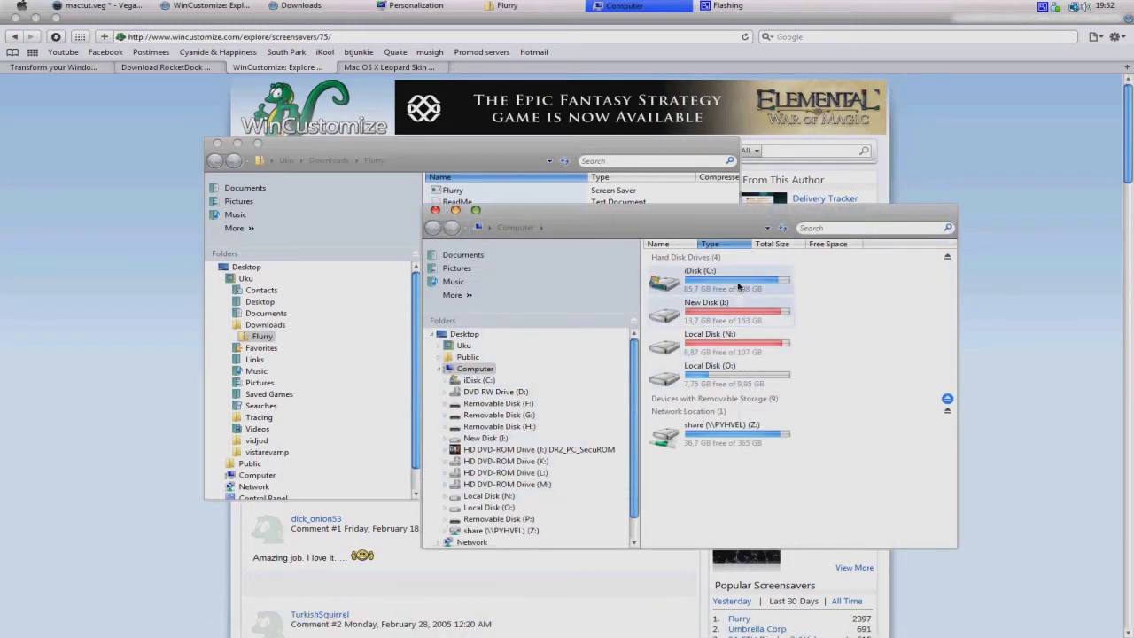
{"action": "double_click", "coordinate": [739, 286]}
{"action": "double_click", "coordinate": [674, 384]}
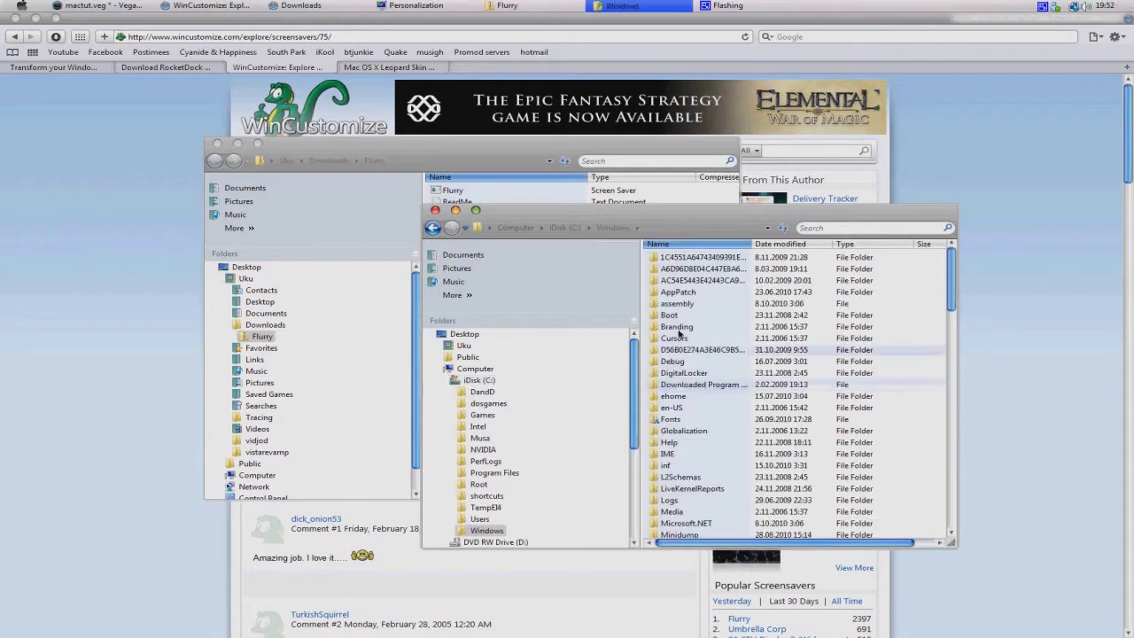
Step: Place the Windows folder window beside the Flurry.zip contents and copy the Flurry screen saver file into C:\Windows, allowing the copy
{"action": "left_click_drag", "start_coordinate": [612, 211], "coordinate": [468, 251]}
{"action": "left_click_drag", "start_coordinate": [482, 189], "coordinate": [615, 286]}
{"action": "left_click_drag", "start_coordinate": [615, 189], "coordinate": [648, 510]}
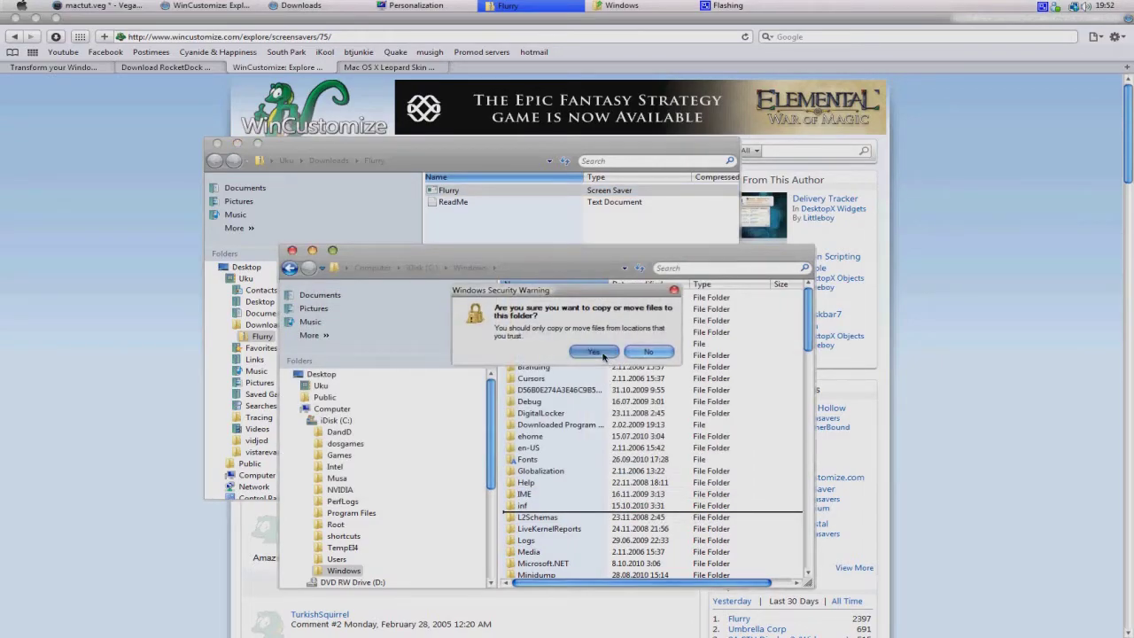
{"action": "left_click", "coordinate": [604, 356]}
{"action": "left_click", "coordinate": [567, 381]}
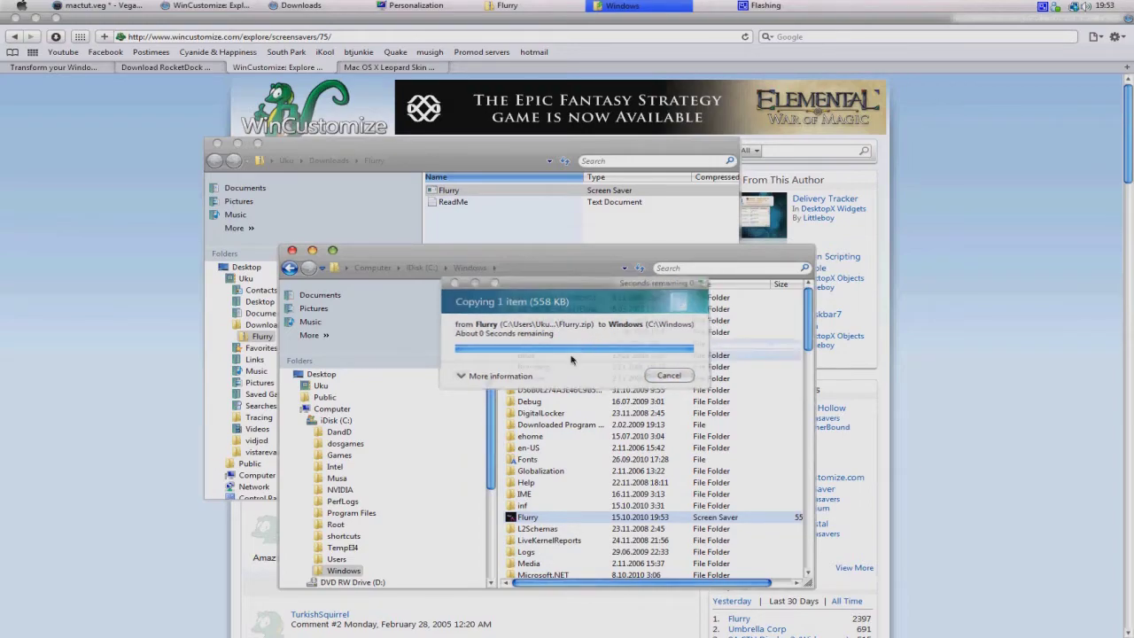
Step: Install the Flurry screen saver from the C:\Windows folder and allow the unverified file to run
{"action": "right_click", "coordinate": [566, 518]}
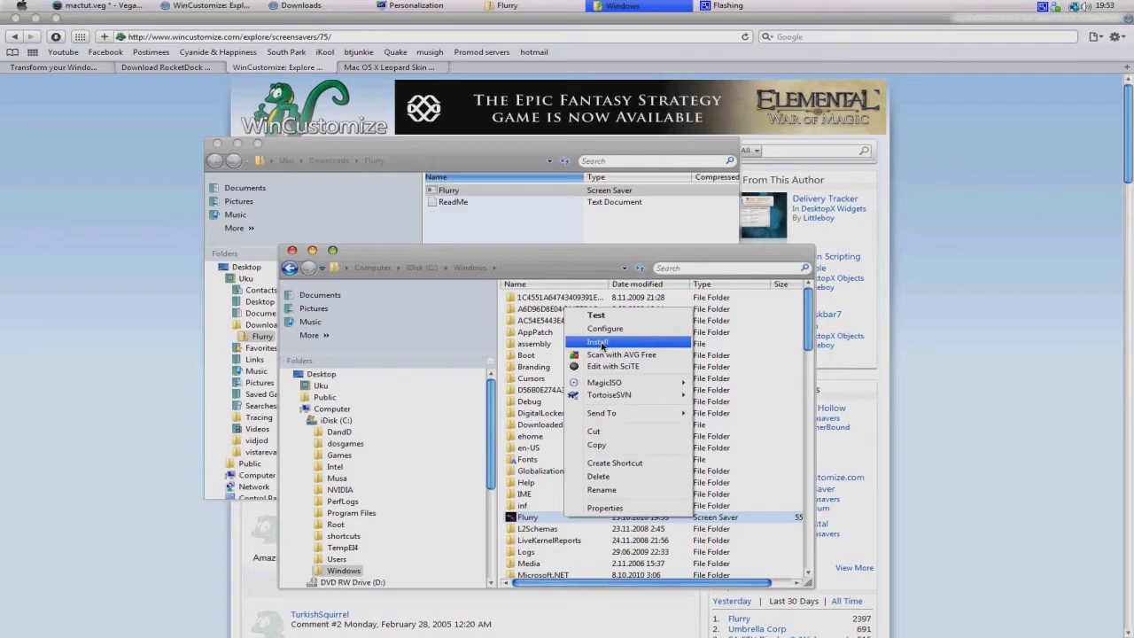
{"action": "left_click", "coordinate": [599, 343]}
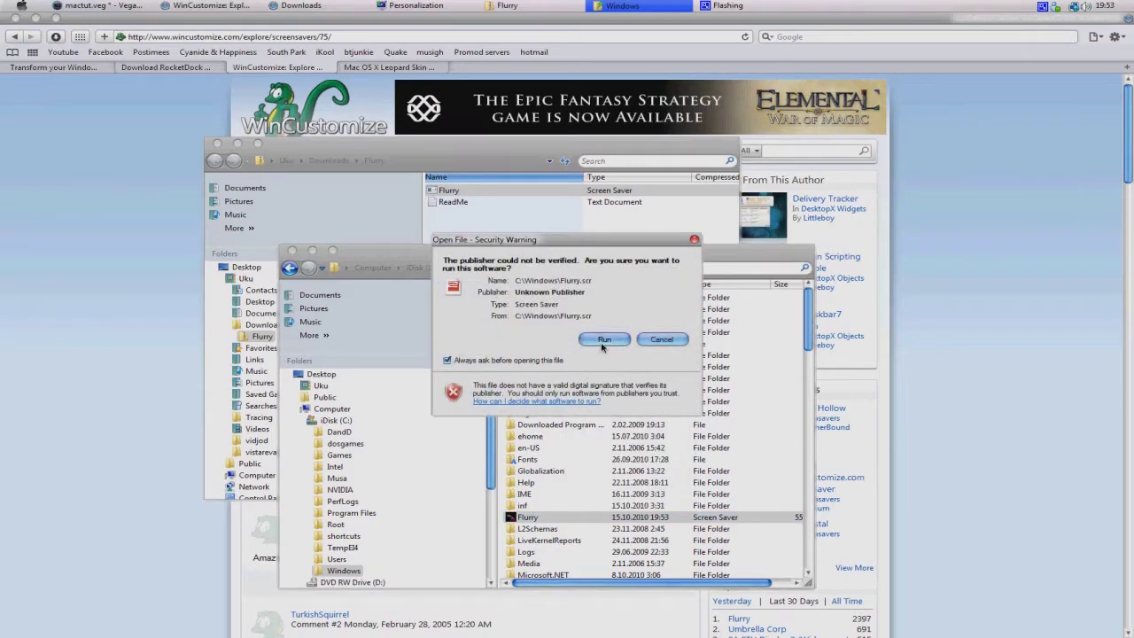
{"action": "left_click", "coordinate": [603, 341]}
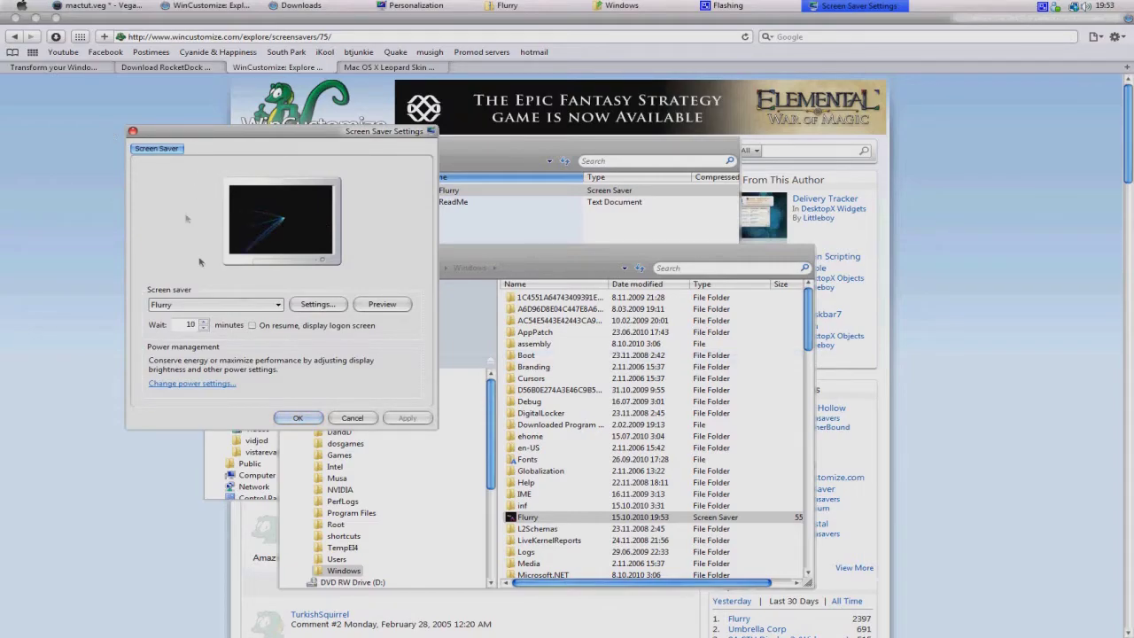
Step: Select Flurry as the screen saver, apply it and close the Screen Saver Settings
{"action": "left_click", "coordinate": [277, 305]}
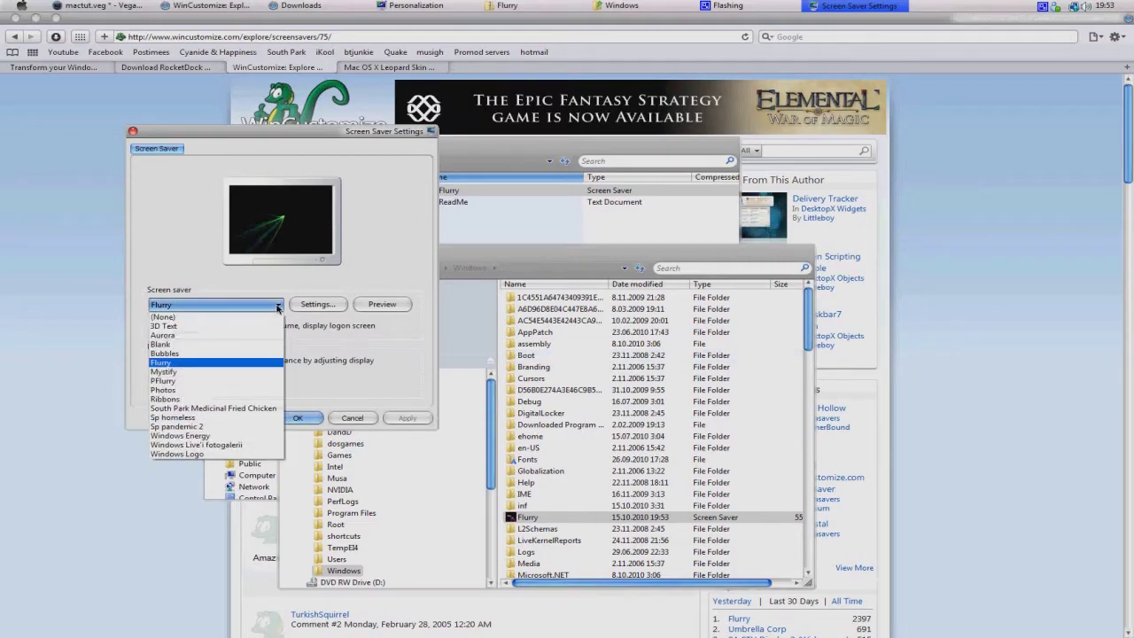
{"action": "left_click", "coordinate": [233, 363]}
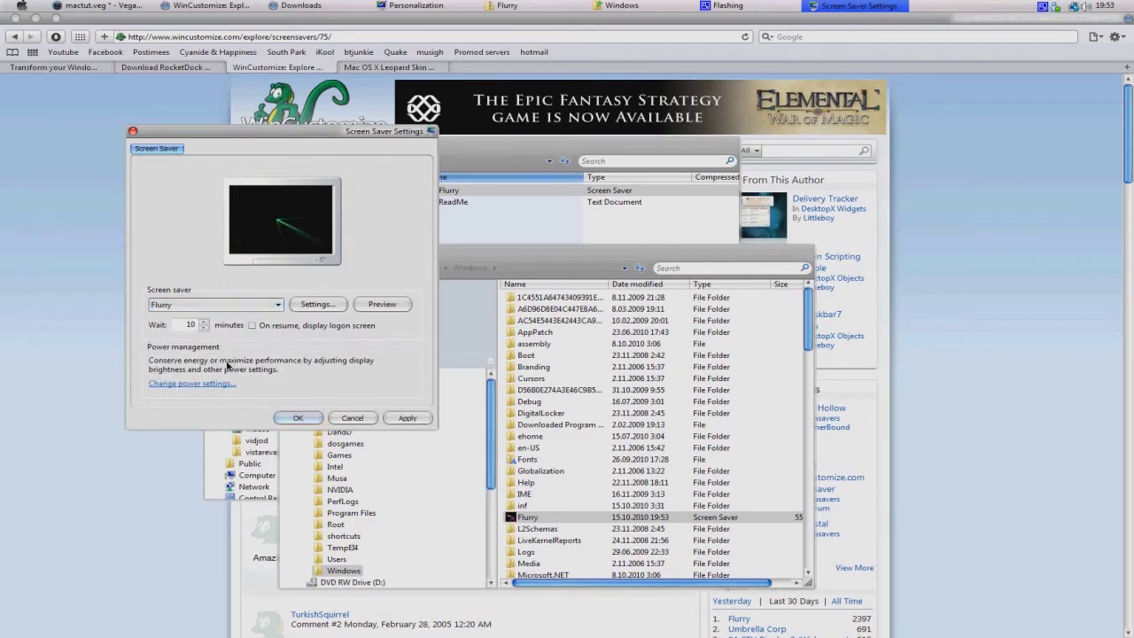
{"action": "left_click", "coordinate": [410, 419]}
{"action": "left_click", "coordinate": [302, 419]}
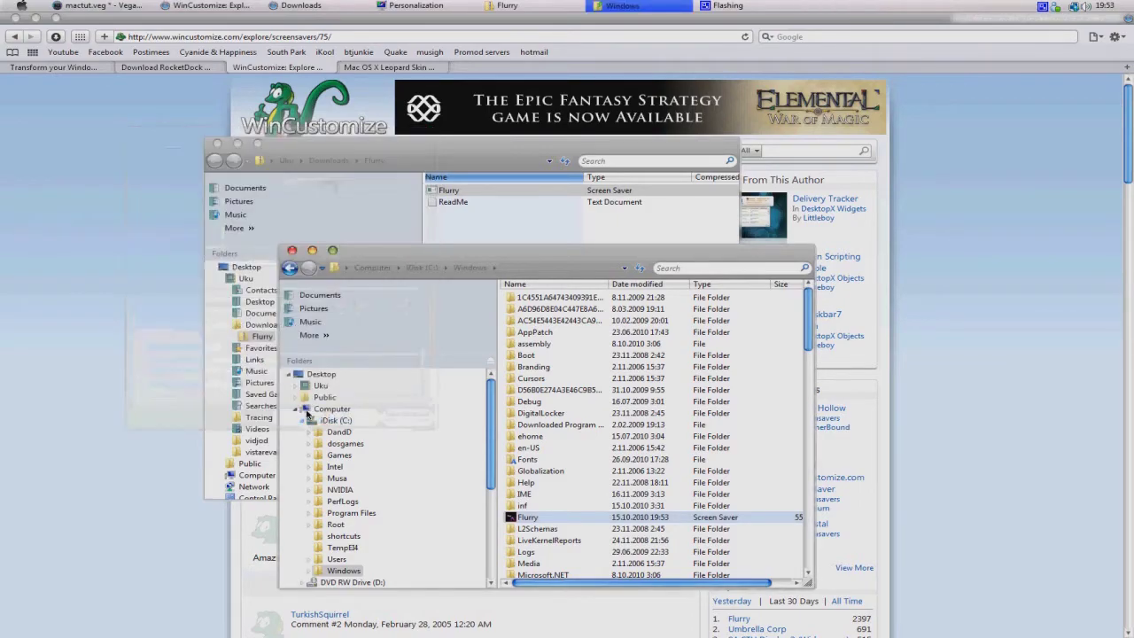
Step: Close the Windows folder window and minimize the Flurry folder, the Downloads window and the browser to reveal the desktop
{"action": "left_click", "coordinate": [291, 256]}
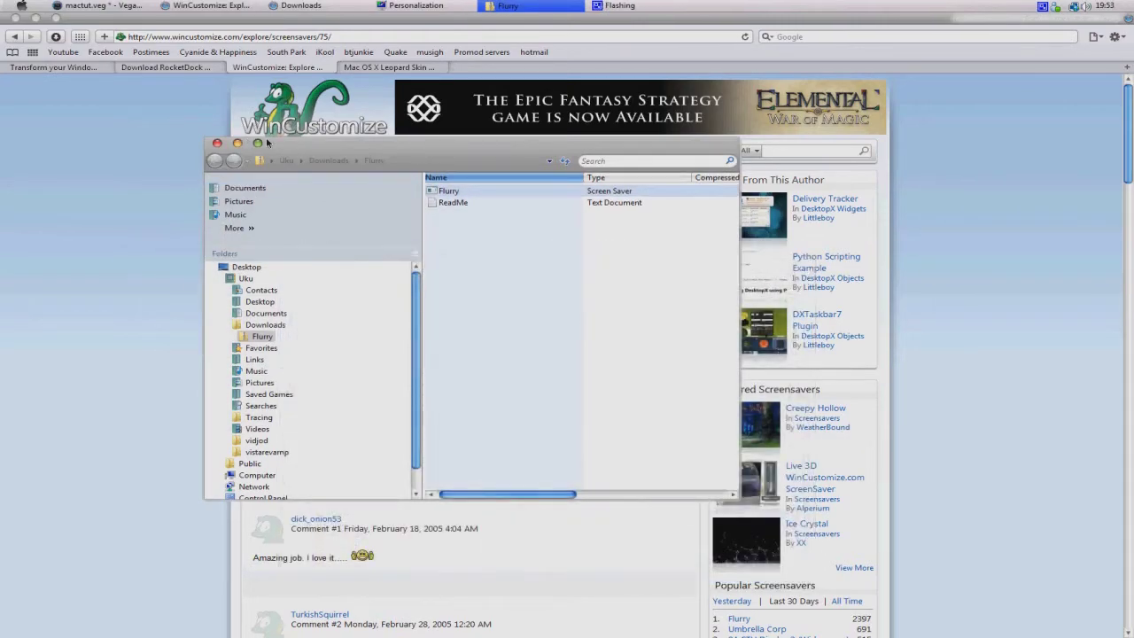
{"action": "left_click", "coordinate": [259, 144]}
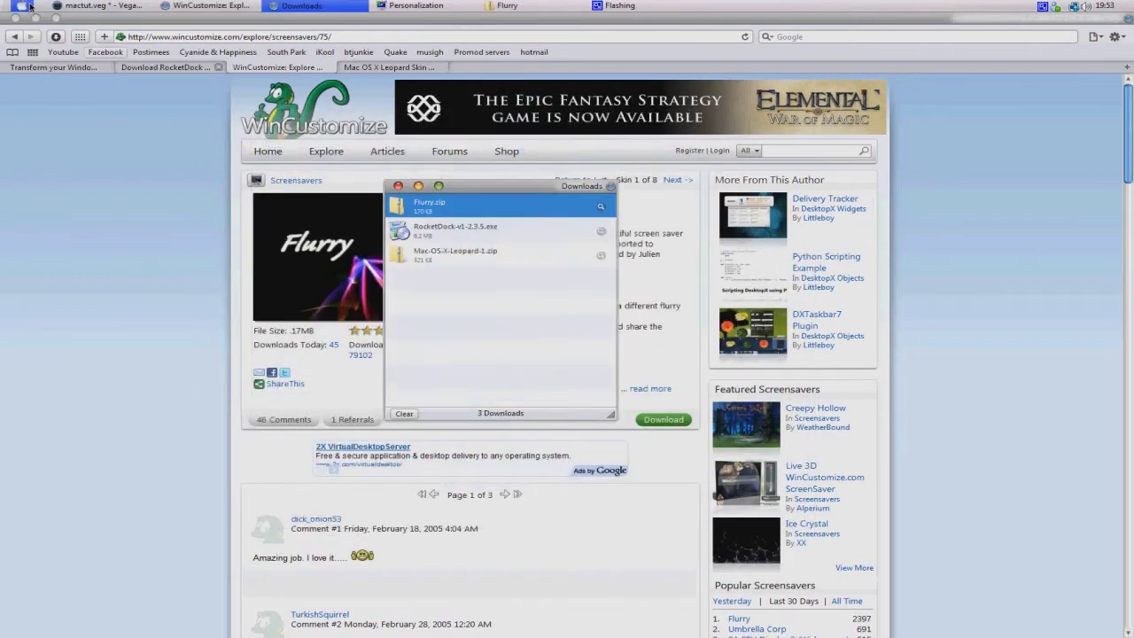
{"action": "left_click", "coordinate": [438, 186]}
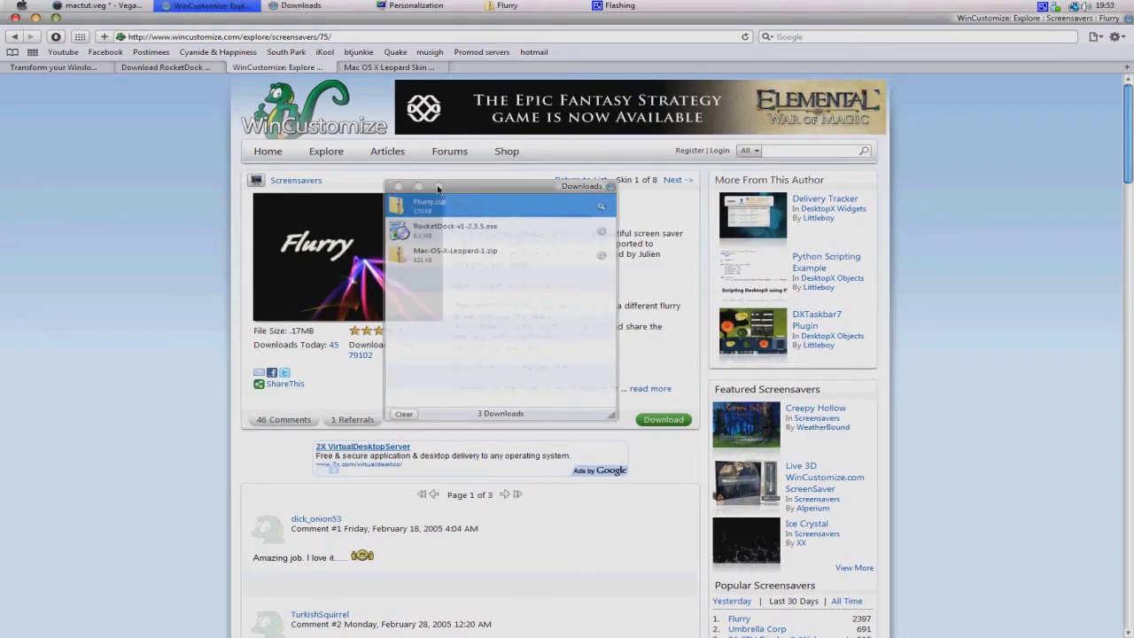
{"action": "left_click", "coordinate": [56, 18]}
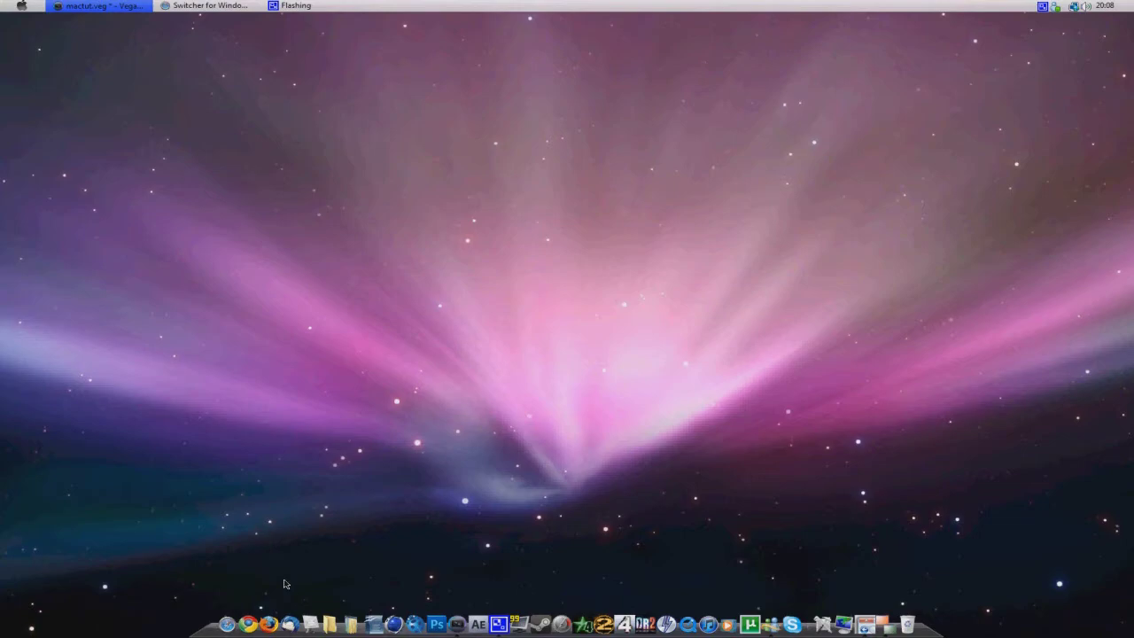
Step: Open and close the Computer window, bring up the Switcher overview of all windows and return to the desktop
{"action": "left_click", "coordinate": [310, 626]}
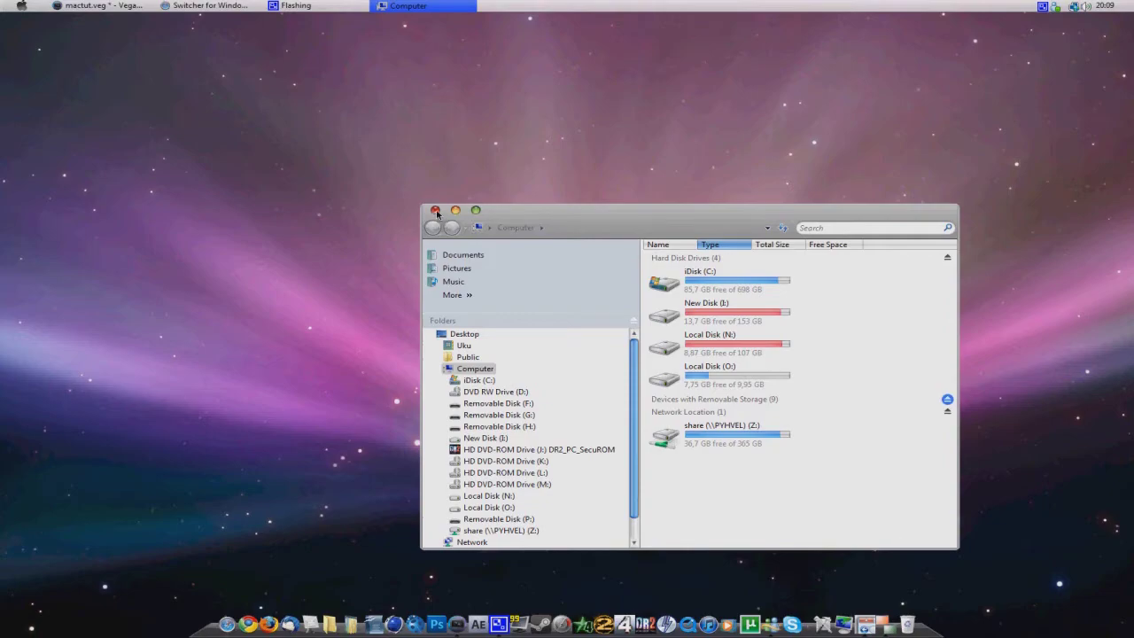
{"action": "left_click", "coordinate": [436, 211]}
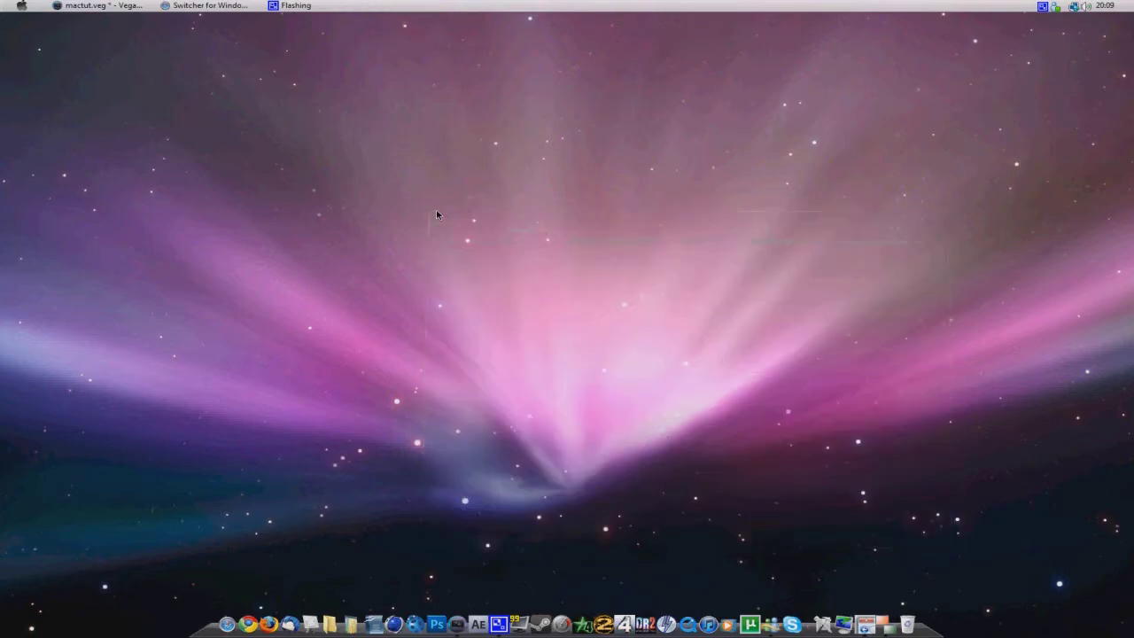
{"action": "mouse_move", "coordinate": [182, 3]}
{"action": "key", "text": "super+grave"}
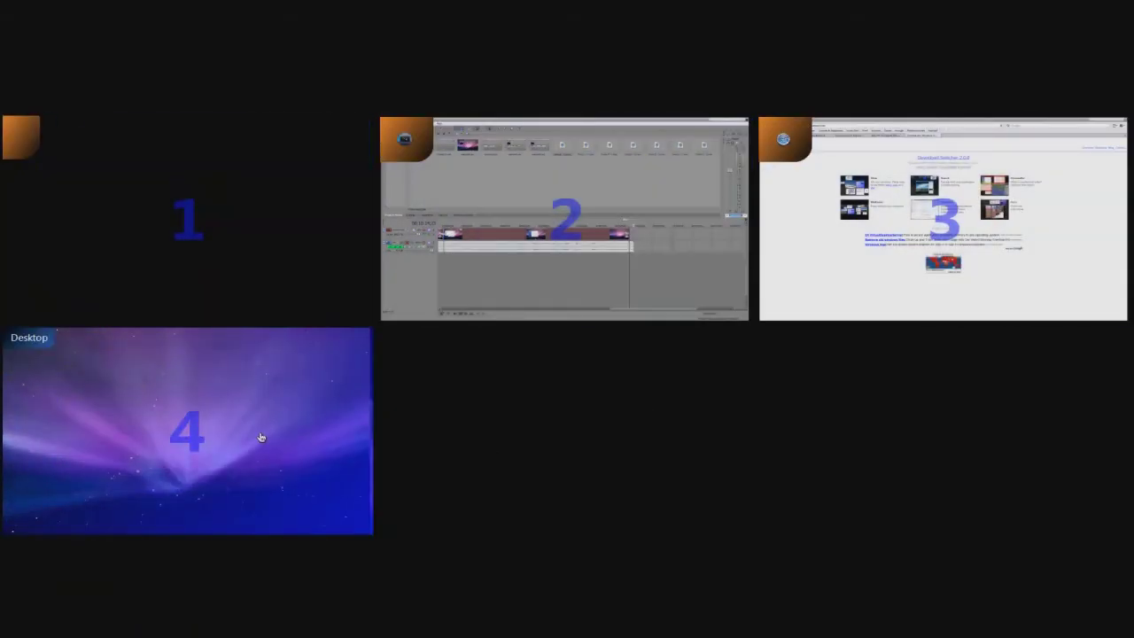
{"action": "left_click", "coordinate": [261, 438]}
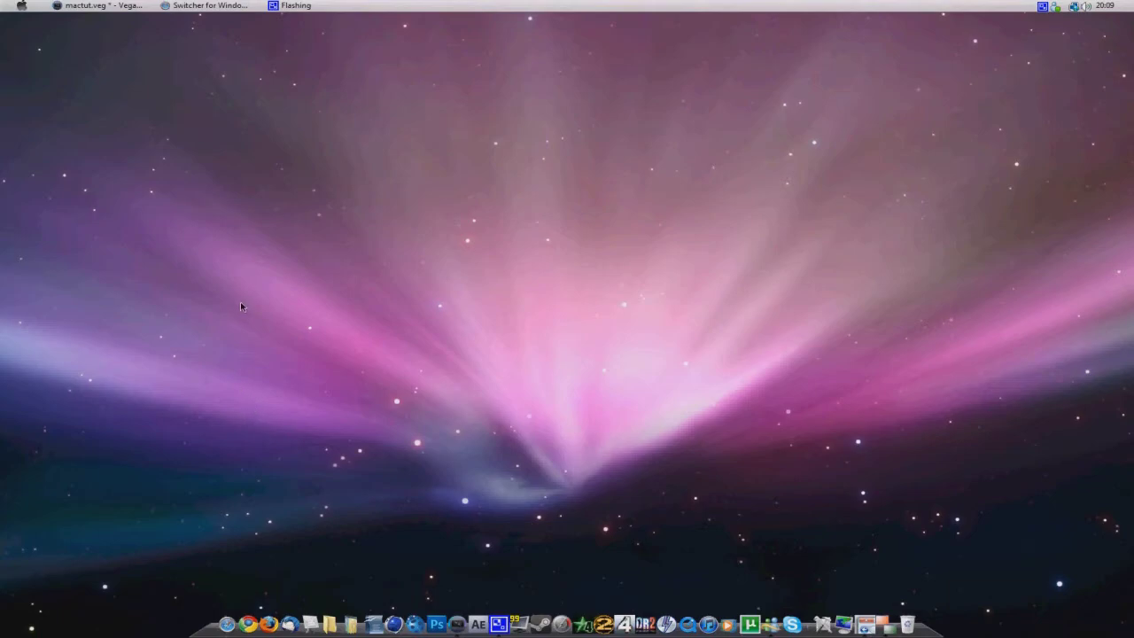
Step: View the Switcher 2.0.0 download page in the browser, check its installer in the downloads list, and minimize the browser
{"action": "mouse_move", "coordinate": [239, 3]}
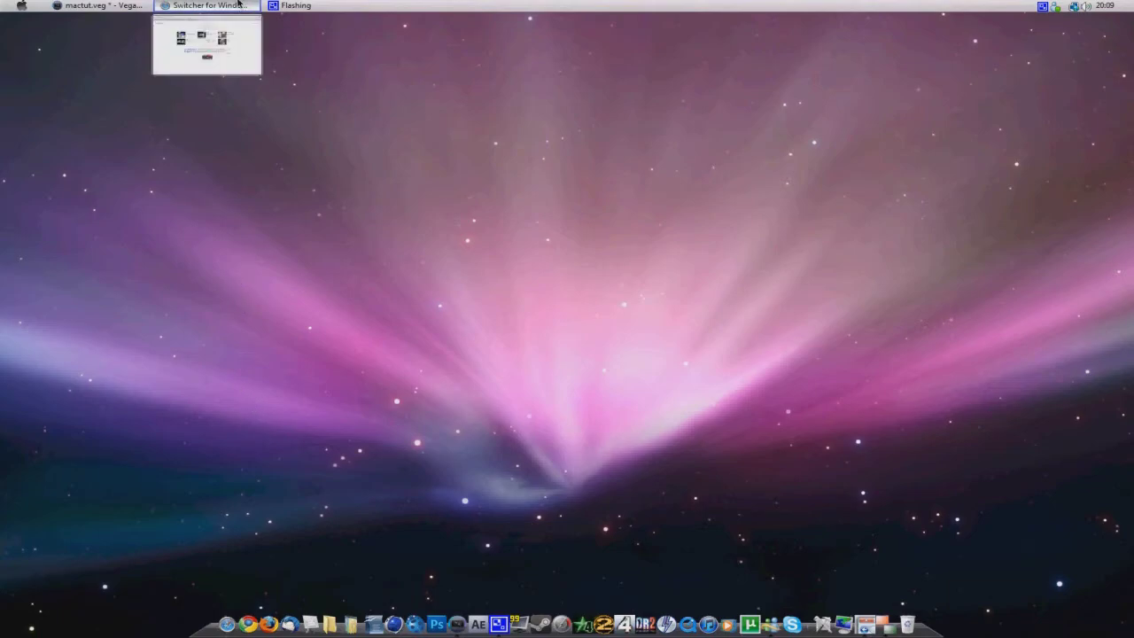
{"action": "left_click", "coordinate": [239, 3]}
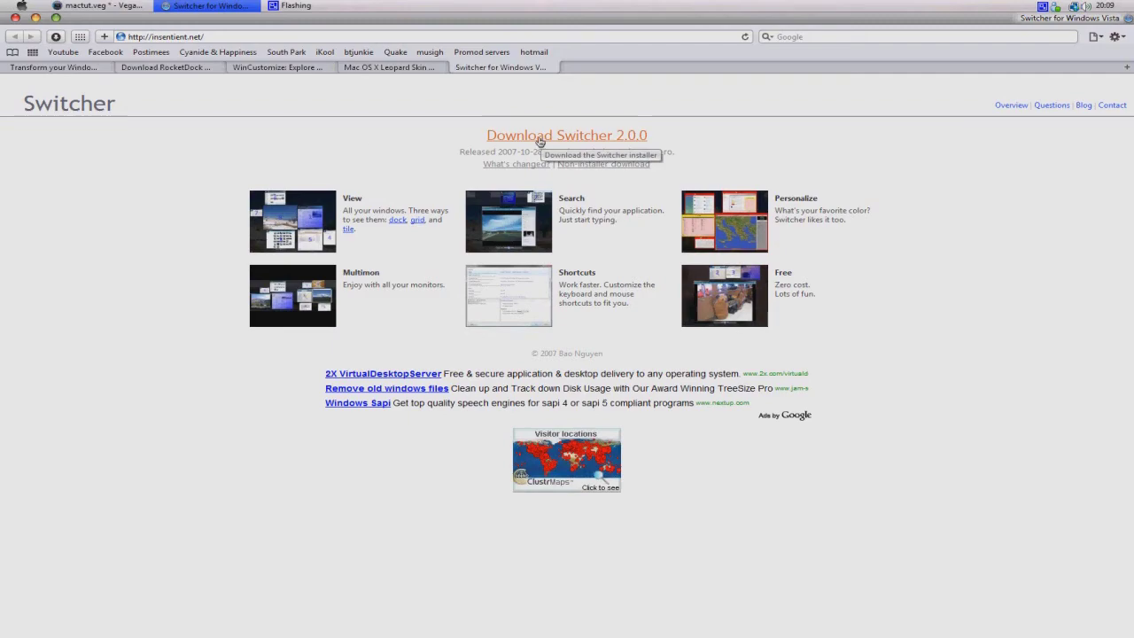
{"action": "left_click", "coordinate": [55, 38]}
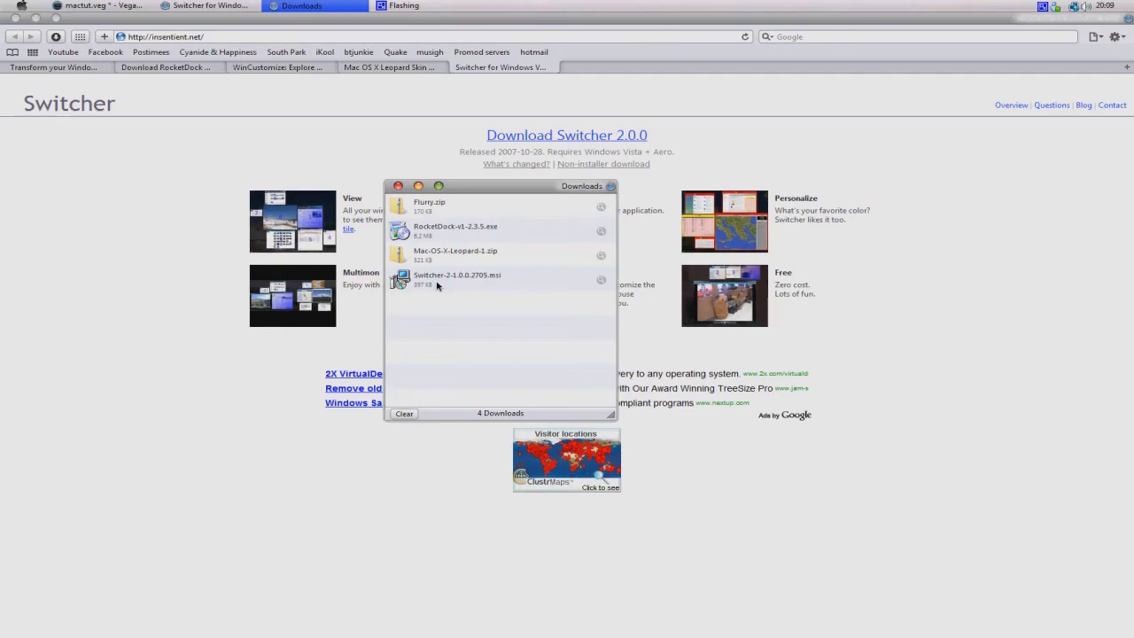
{"action": "left_click", "coordinate": [399, 187]}
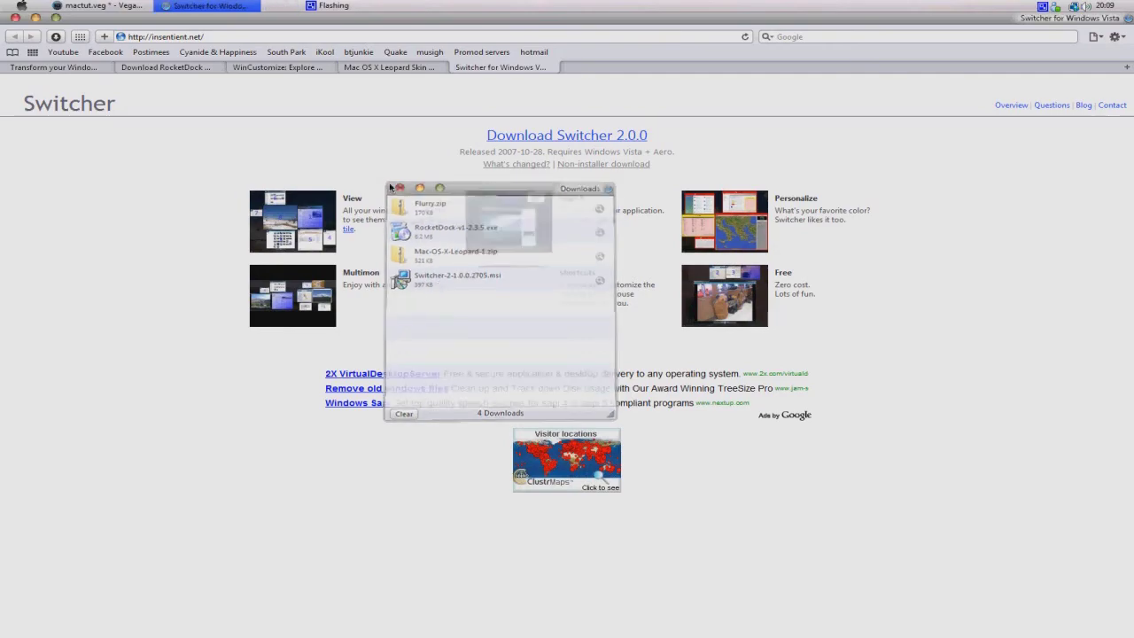
{"action": "left_click", "coordinate": [54, 19]}
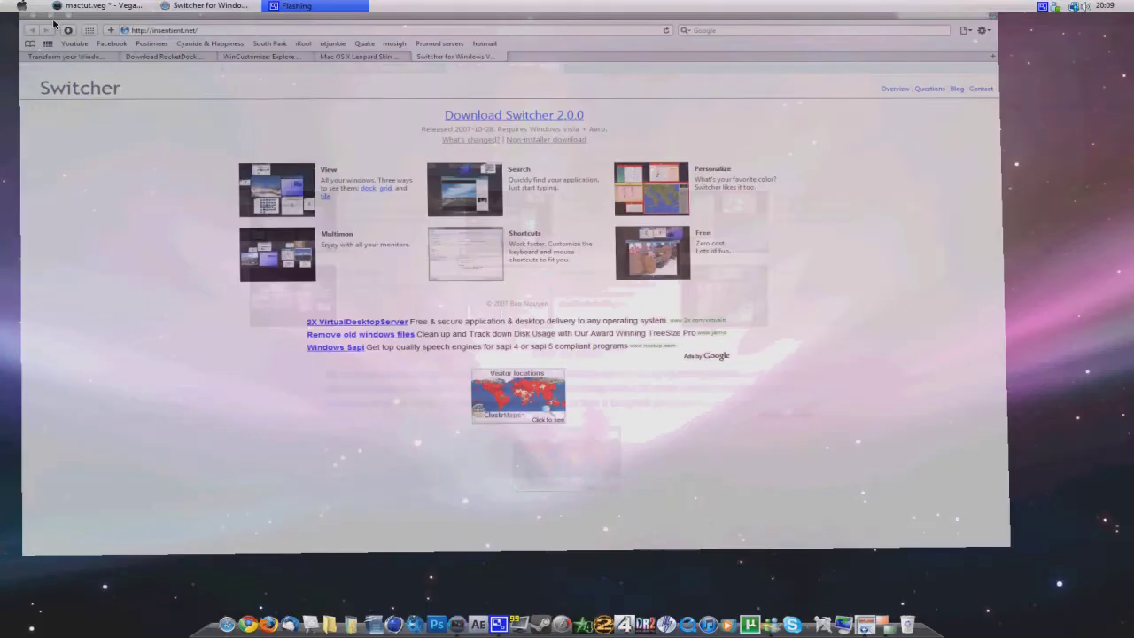